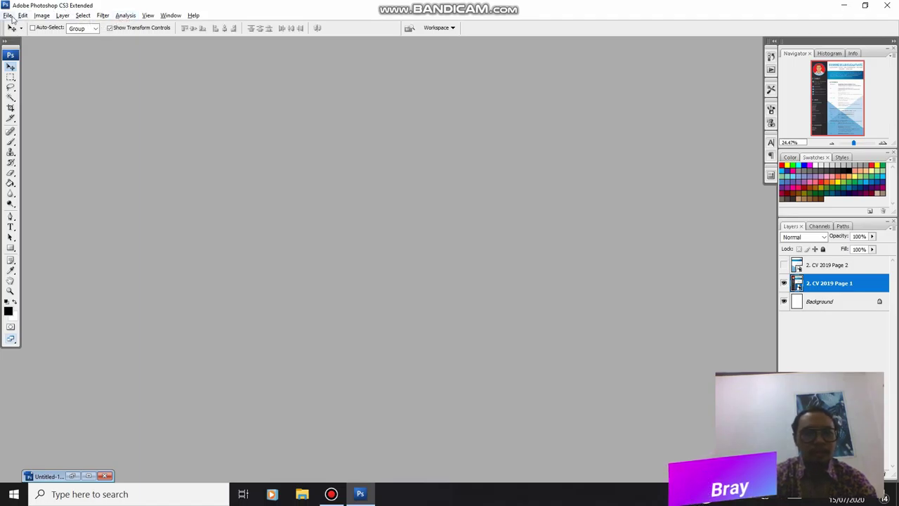
- Create a new International Paper A4 document, 21 × 29,7 cm at 300 pixels/inch
left_click(11, 17)
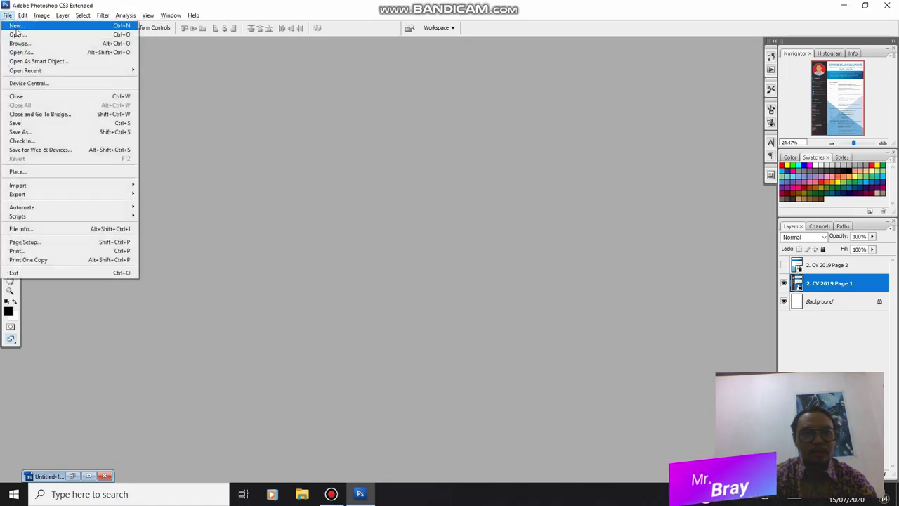
left_click(15, 26)
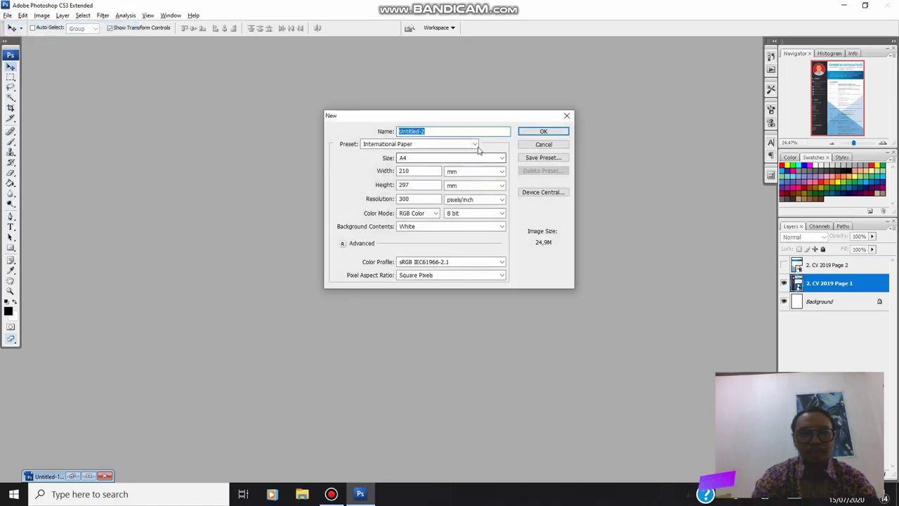
left_click(477, 148)
left_click(477, 149)
left_click(490, 144)
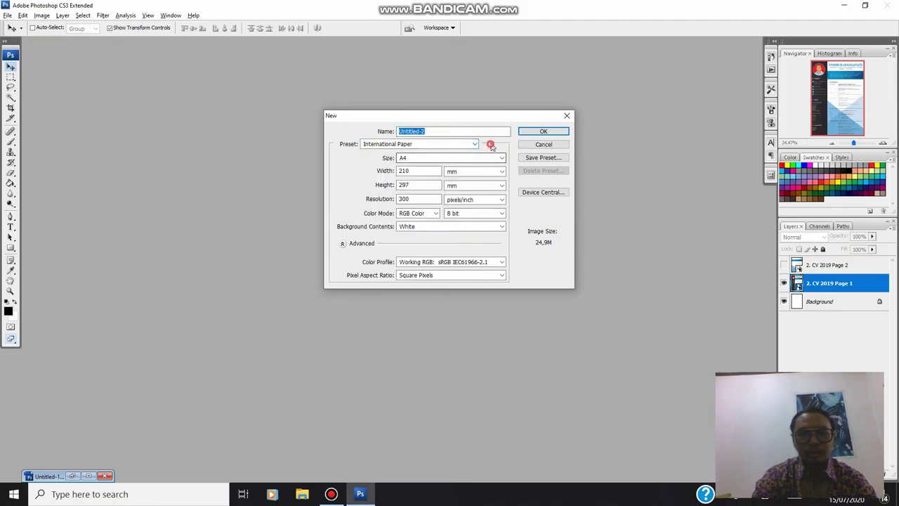
left_click(456, 172)
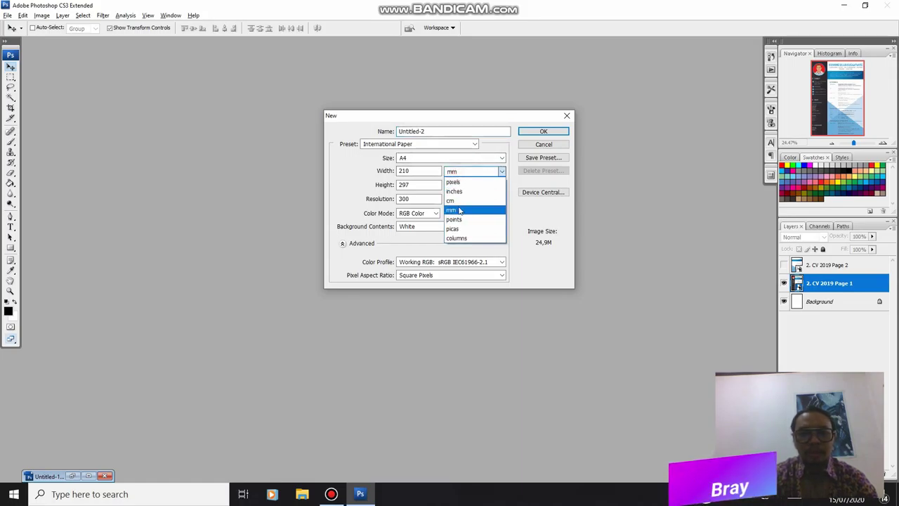
left_click(450, 201)
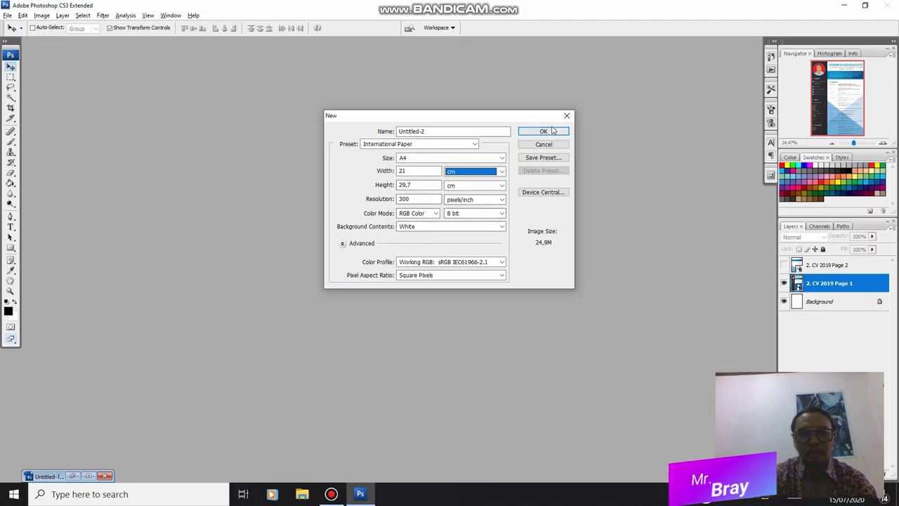
left_click_drag(471, 132, 368, 136)
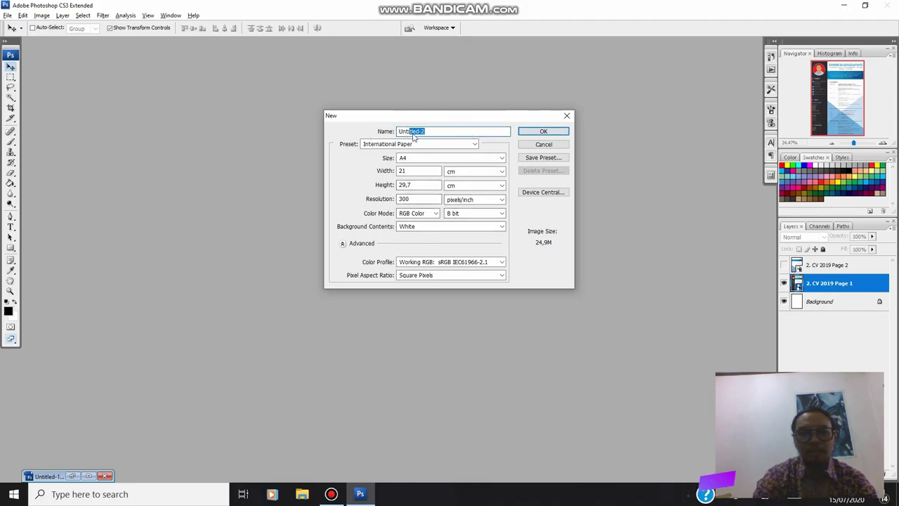
left_click(543, 131)
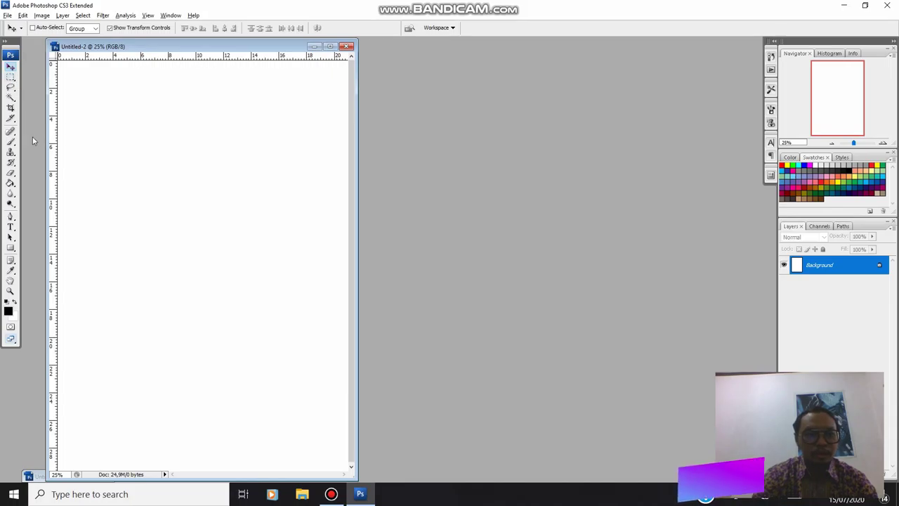
- Set the Brush tool to a large master diameter of about 182 px at 100% hardness
left_click(12, 142)
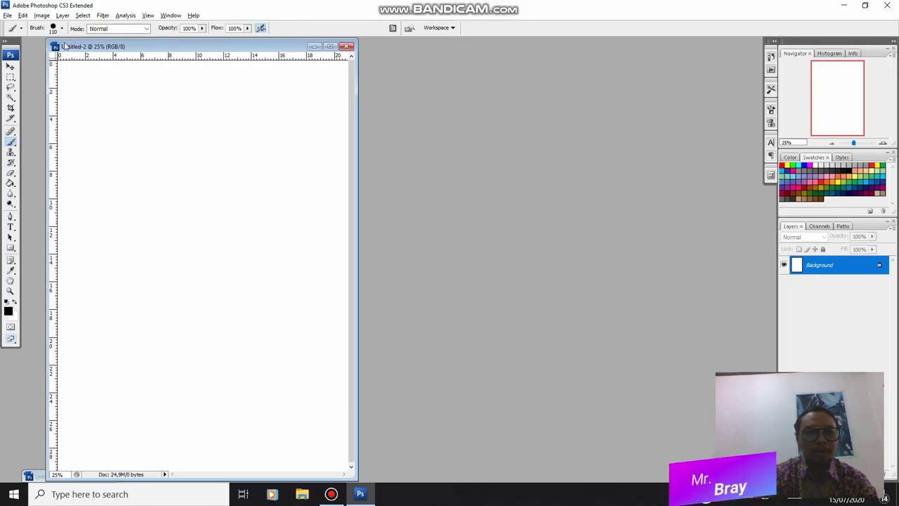
left_click(62, 28)
left_click_drag(61, 59, 79, 63)
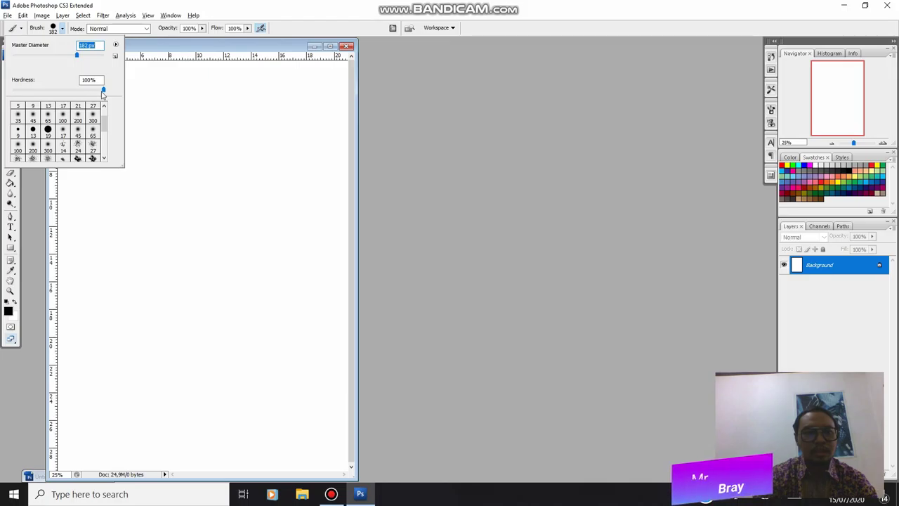
left_click_drag(102, 92, 117, 90)
left_click(224, 10)
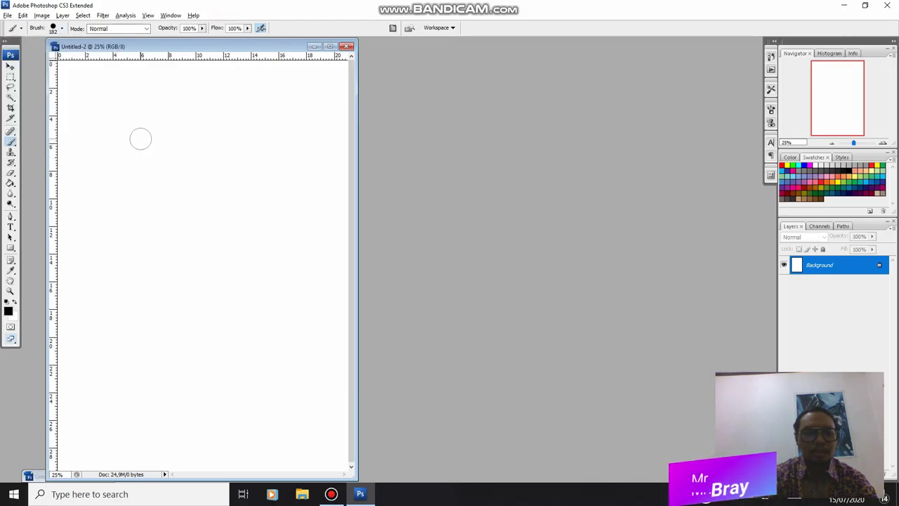
- Paint thick black looping strokes across the upper part of the page
left_click_drag(111, 124, 180, 196)
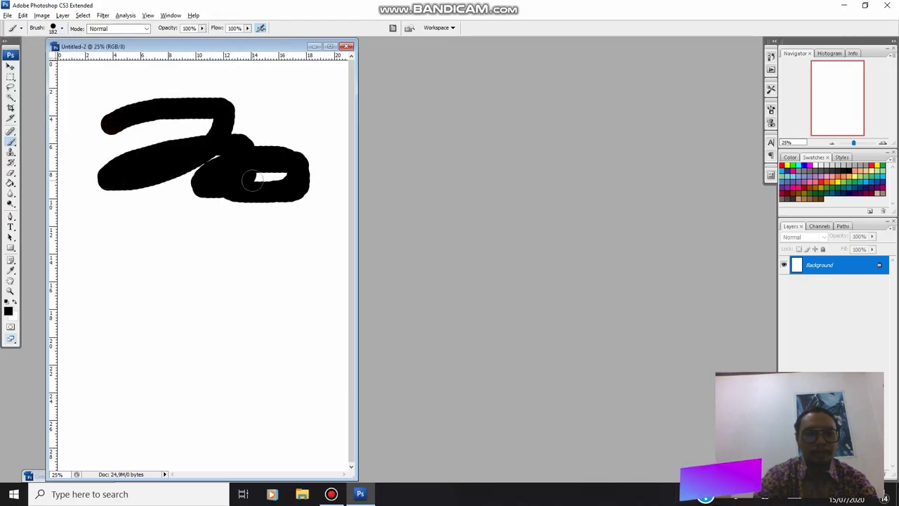
left_click_drag(179, 194, 155, 250)
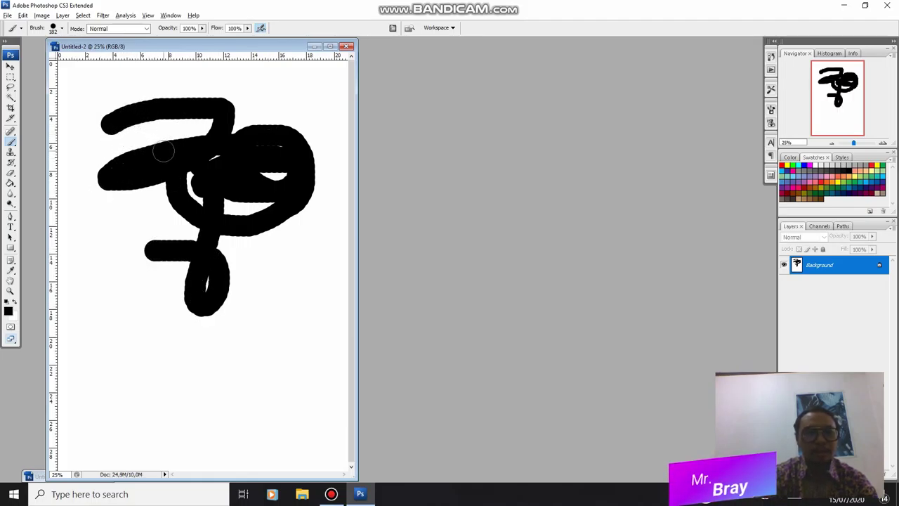
left_click(12, 173)
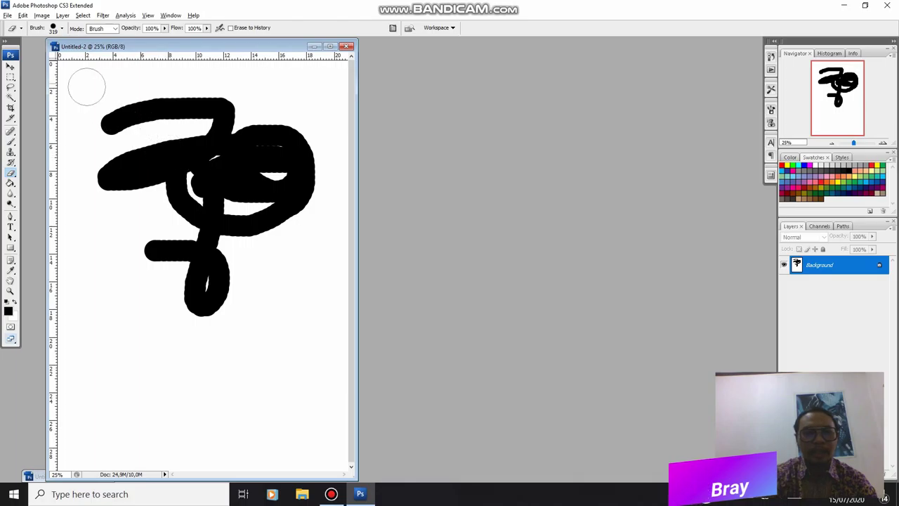
- Erase the black strokes with a 319 px eraser, leaving the page plain white
left_click(62, 28)
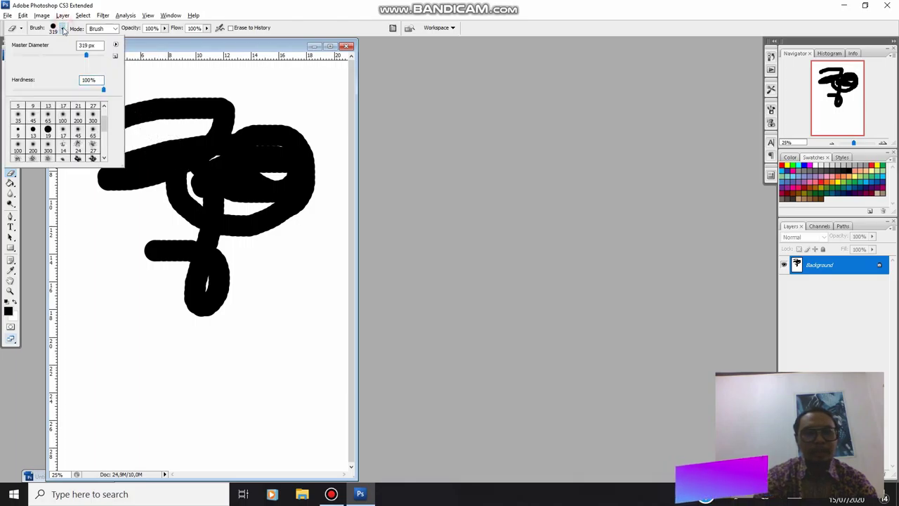
left_click(63, 28)
left_click(62, 28)
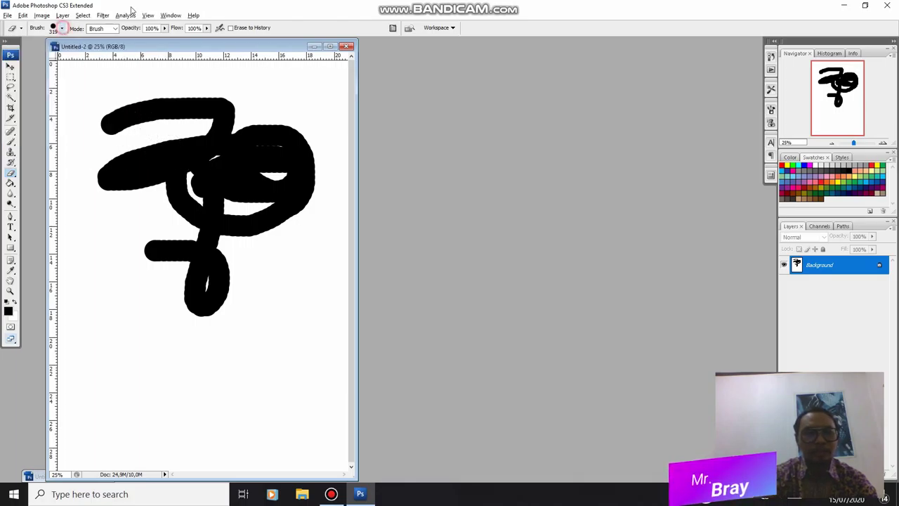
mouse_move(121, 139)
left_mouse_down()
mouse_move(111, 111)
mouse_move(156, 130)
mouse_move(130, 187)
mouse_move(89, 177)
mouse_move(273, 185)
mouse_move(207, 316)
mouse_move(296, 200)
mouse_move(285, 121)
mouse_move(253, 155)
left_mouse_up()
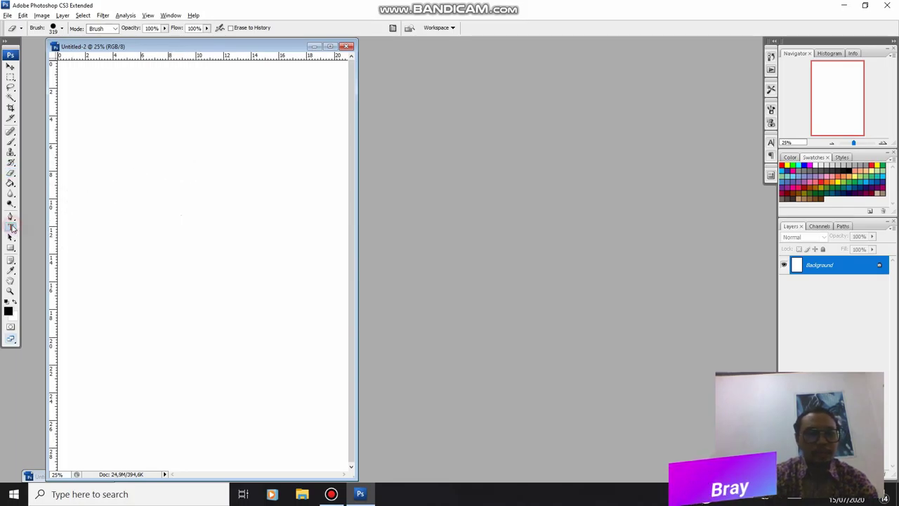
left_click(11, 227)
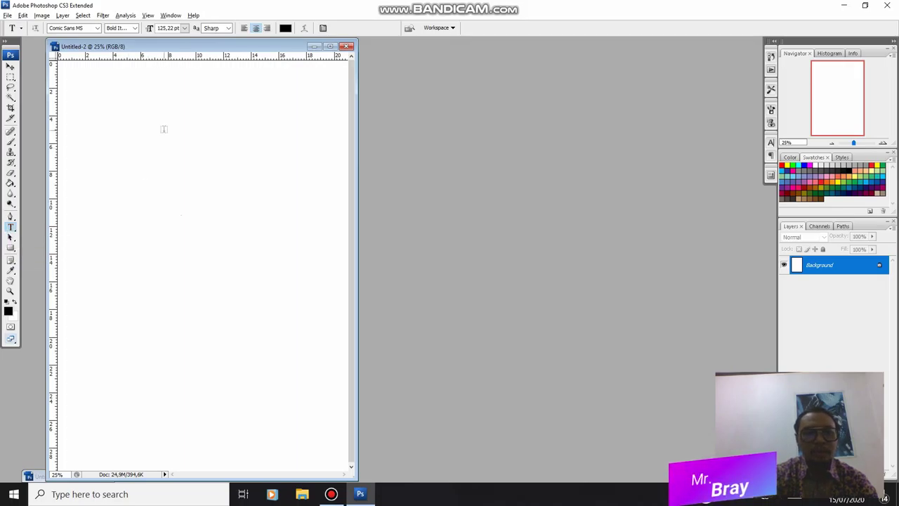
- Type 'Bray' on the page and shift it rightward near the top
left_click(138, 157)
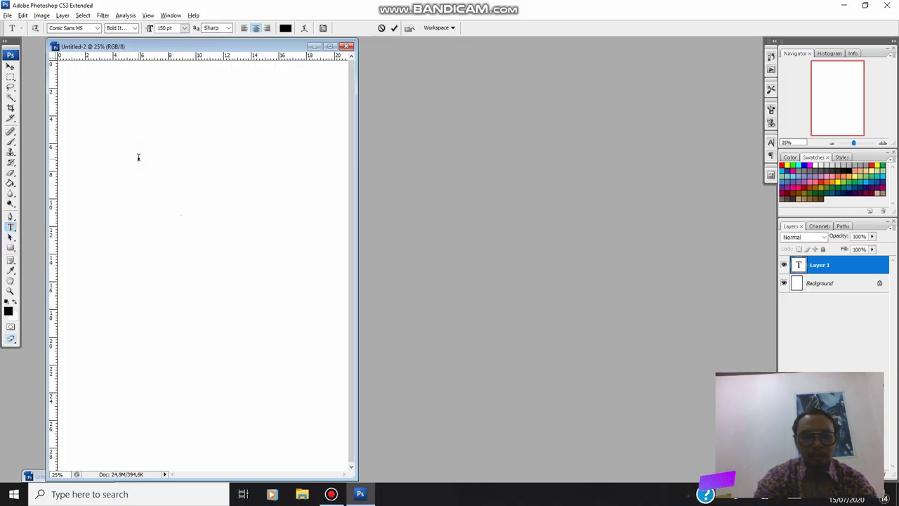
type("Bray")
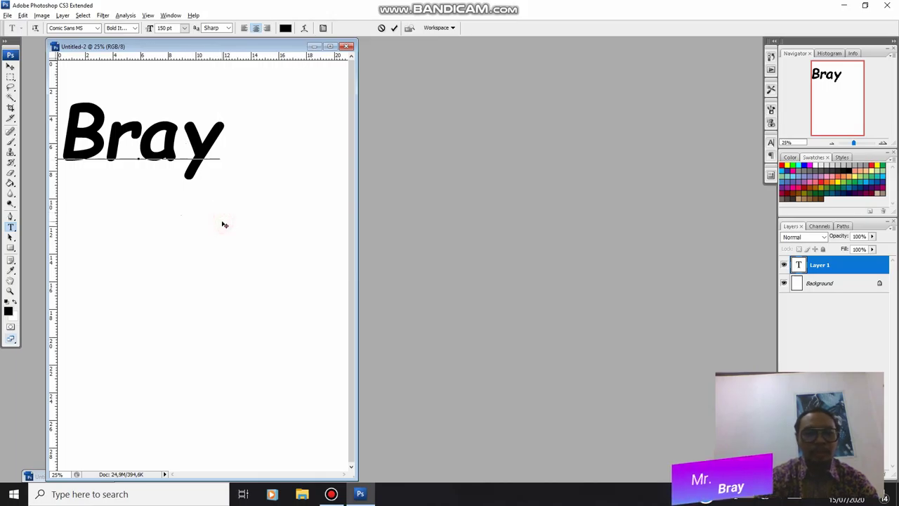
left_click_drag(222, 225, 287, 230)
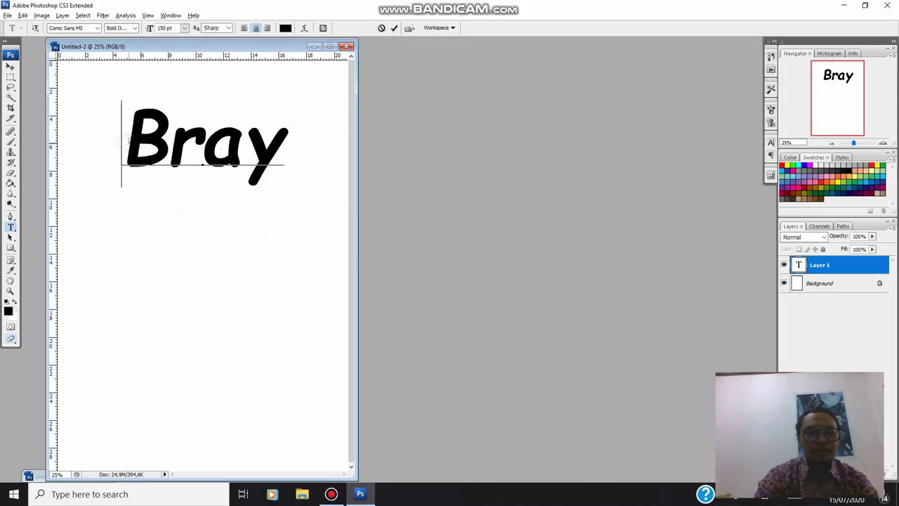
left_click_drag(128, 140, 284, 141)
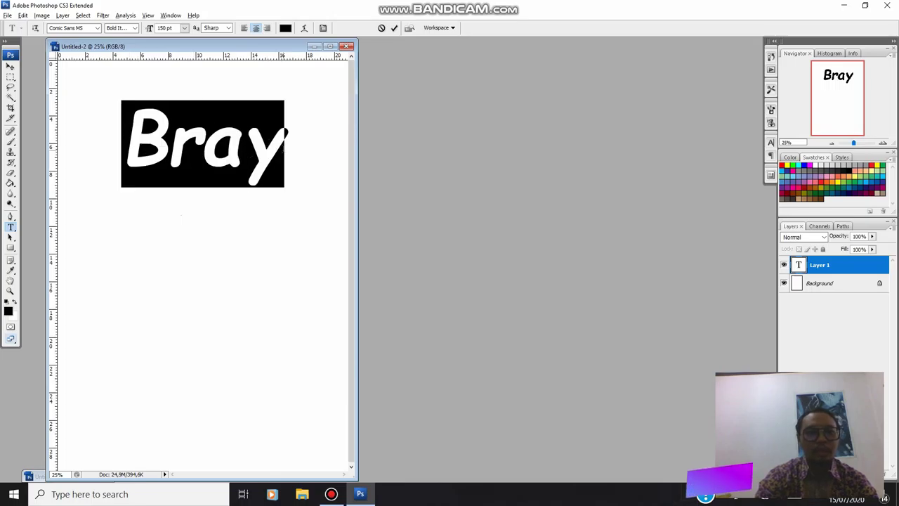
- Change the Bray text's font to Comic Sans MS
left_click(97, 28)
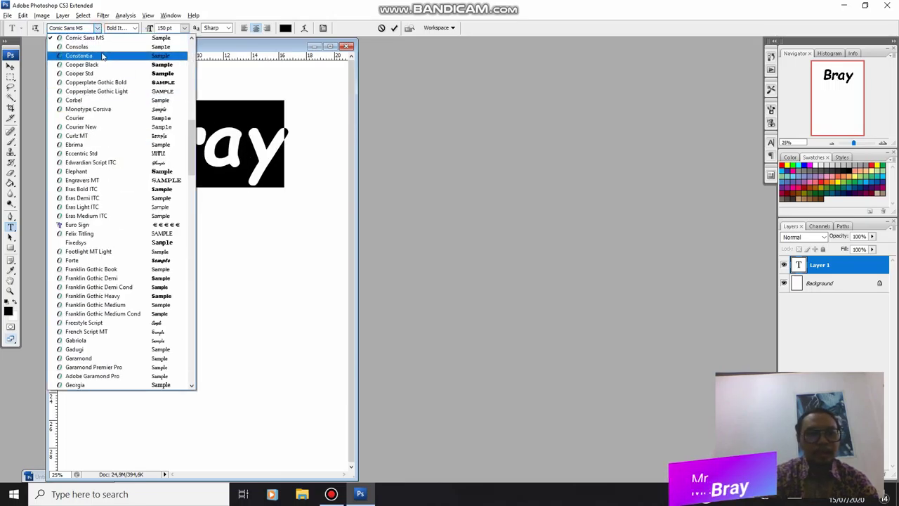
left_click(98, 47)
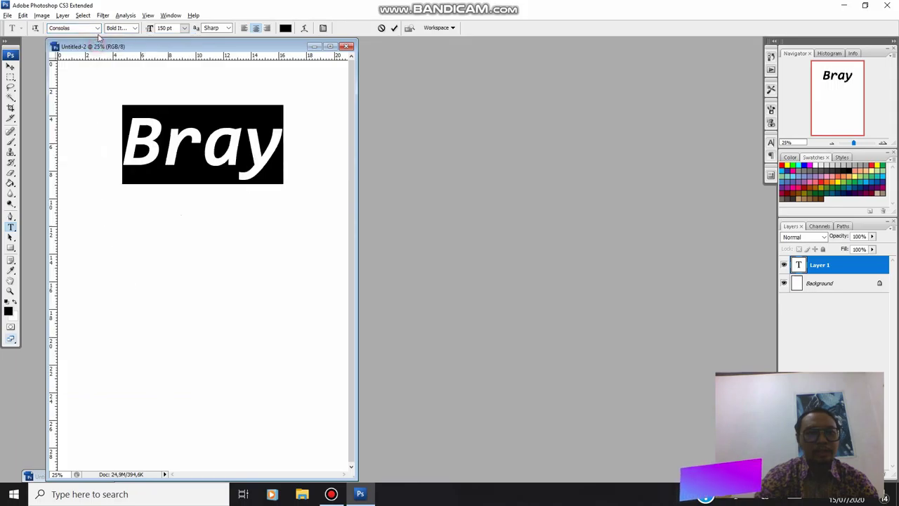
left_click(97, 28)
left_click(100, 80)
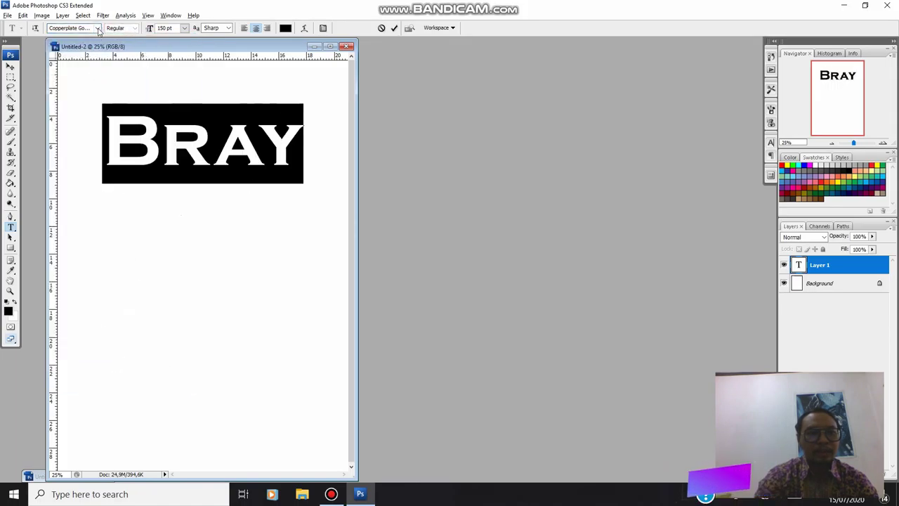
left_click(98, 28)
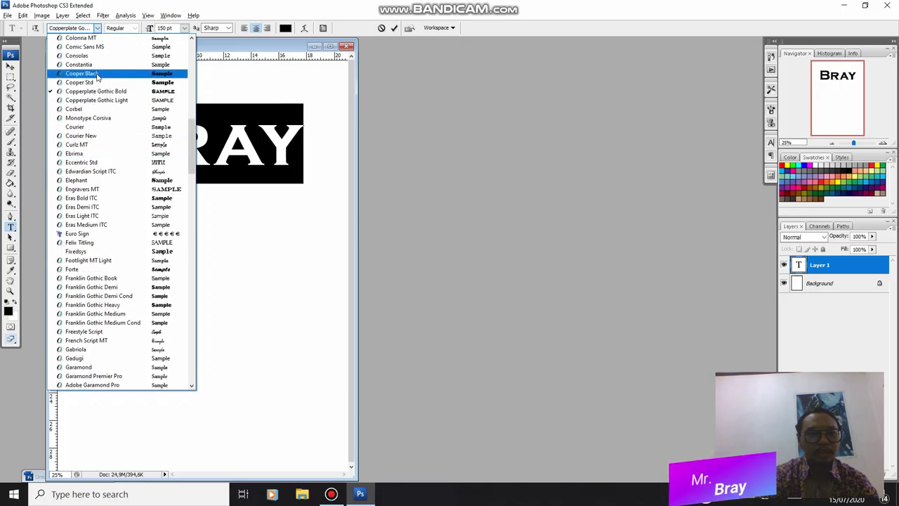
scroll(96, 77, "up", 1)
scroll(94, 78, "up", 1)
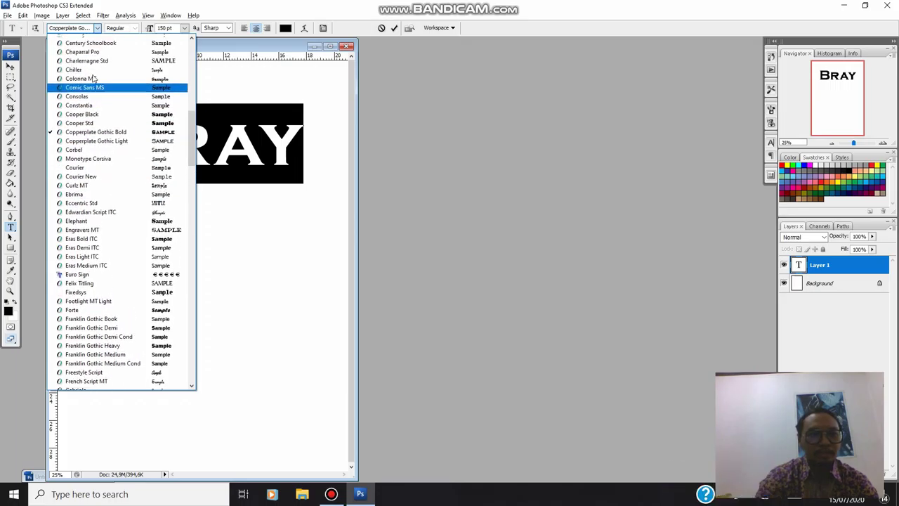
scroll(91, 71, "up", 2)
left_click(85, 26)
type("C")
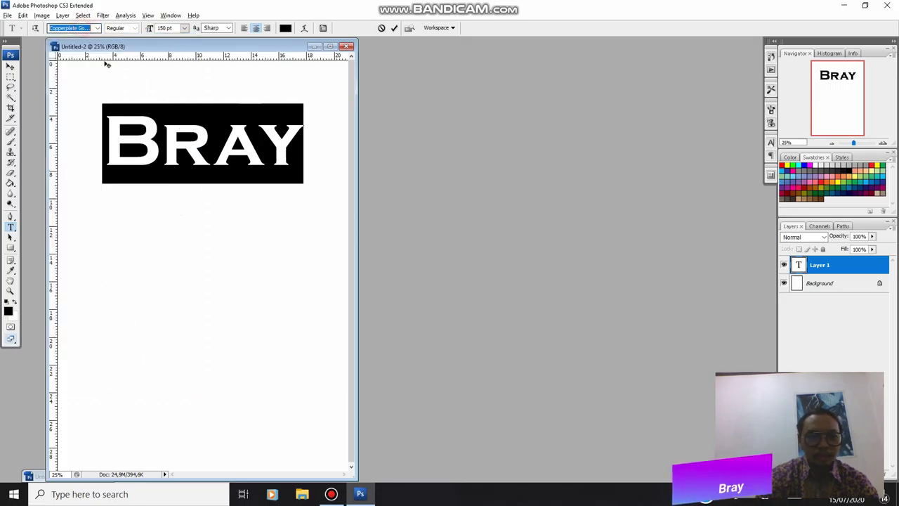
type("om")
key("Return")
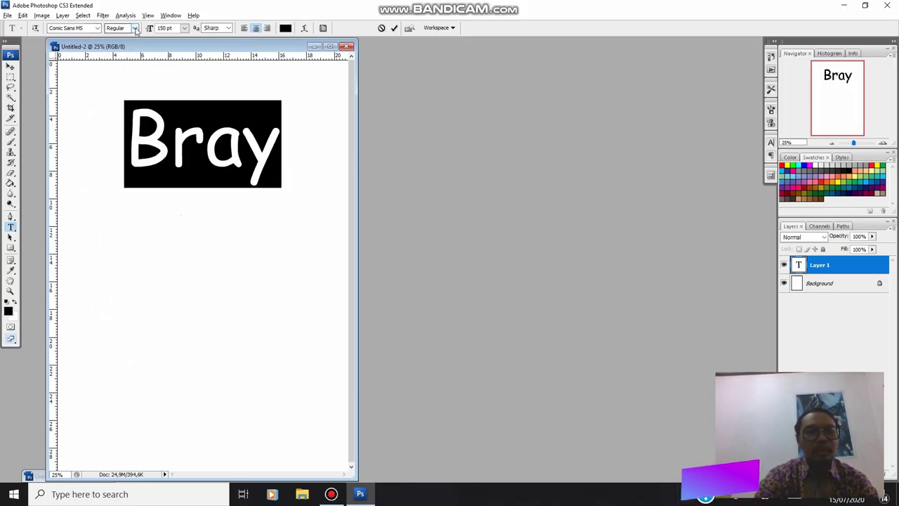
- Set the Bray font style to Bold Italic
left_click(135, 29)
left_click(134, 47)
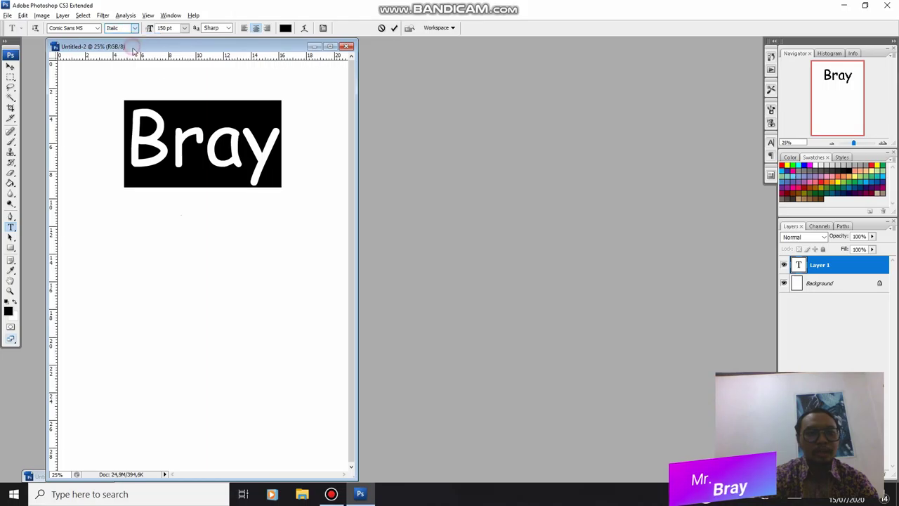
left_click(137, 29)
left_click(132, 56)
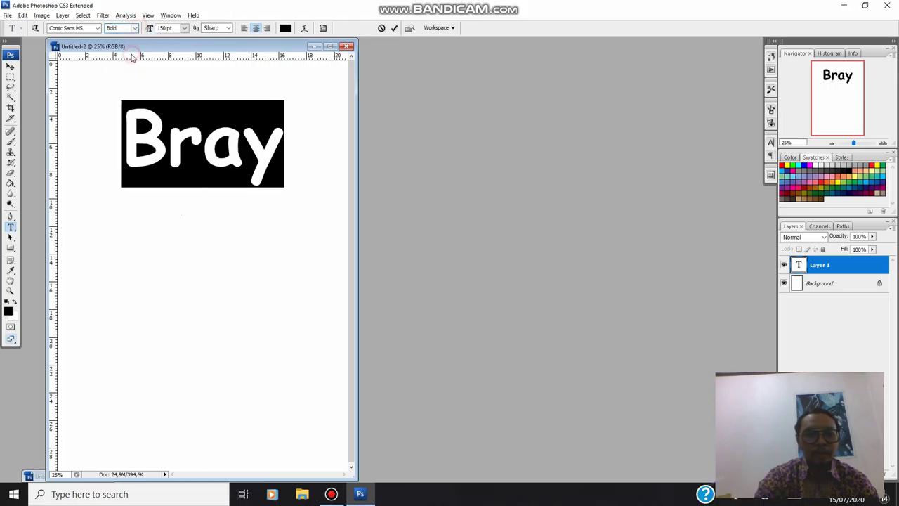
left_click(135, 28)
left_click(136, 67)
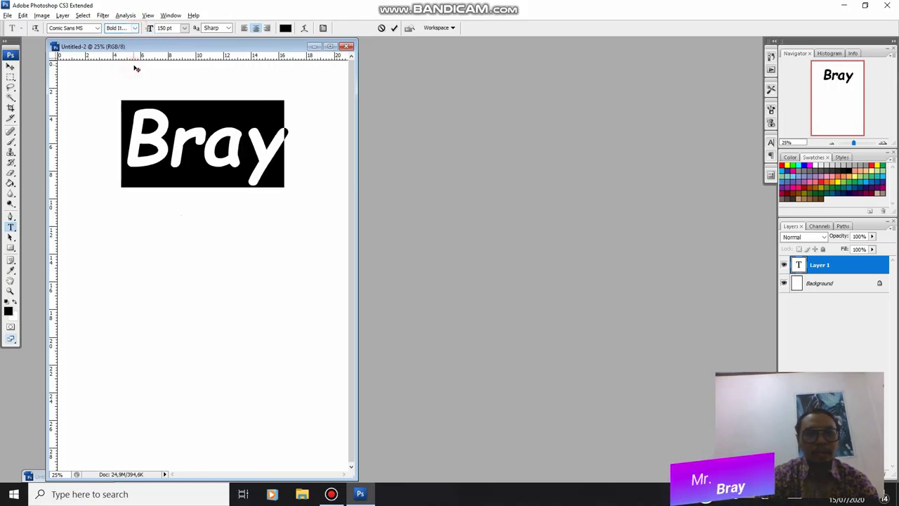
- Set the Bray text size to 150 pt
left_click(184, 28)
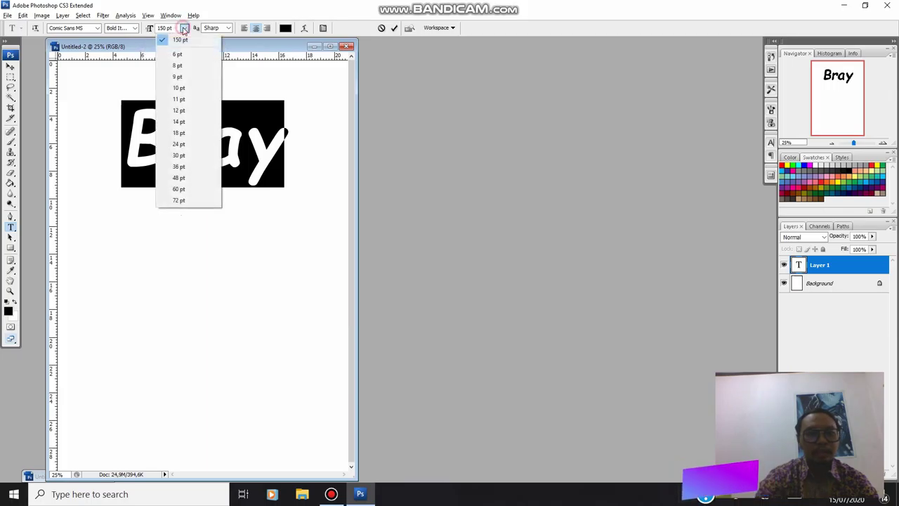
left_click(181, 155)
left_click(184, 28)
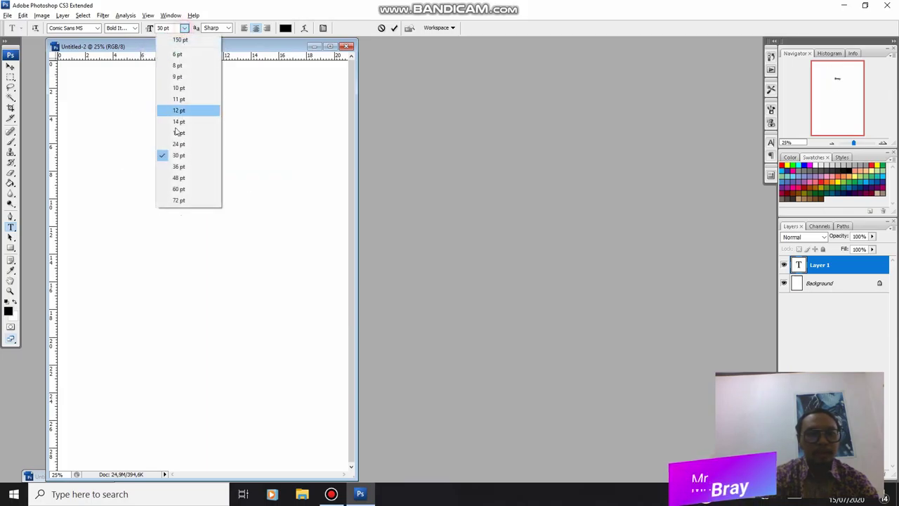
left_click(179, 188)
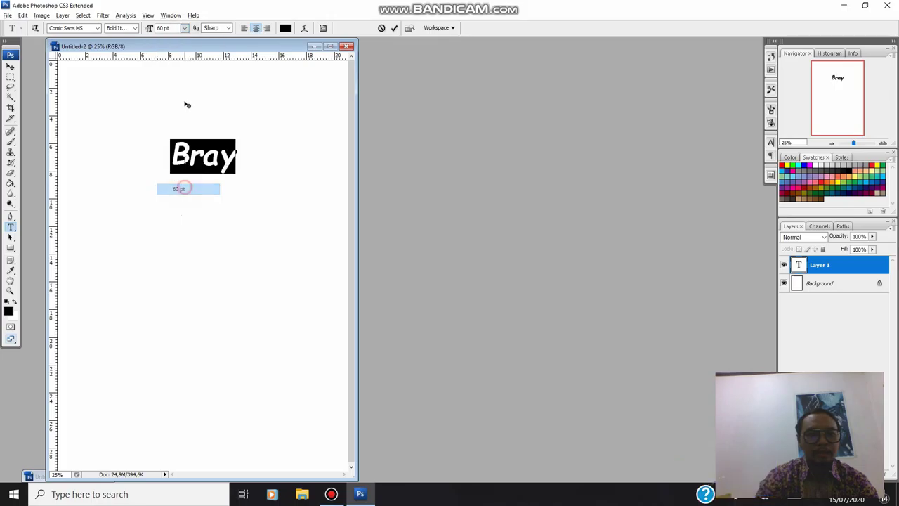
double_click(163, 28)
type("15")
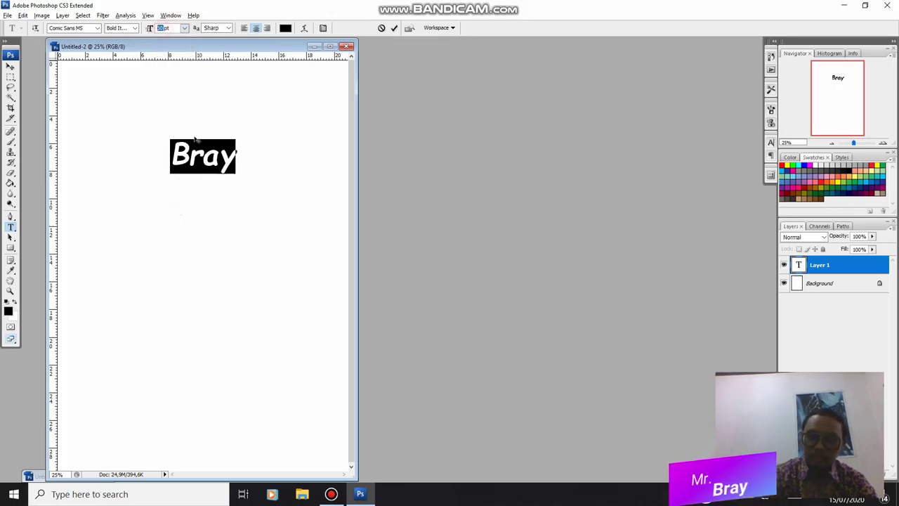
key("Return")
type("0")
key("Return")
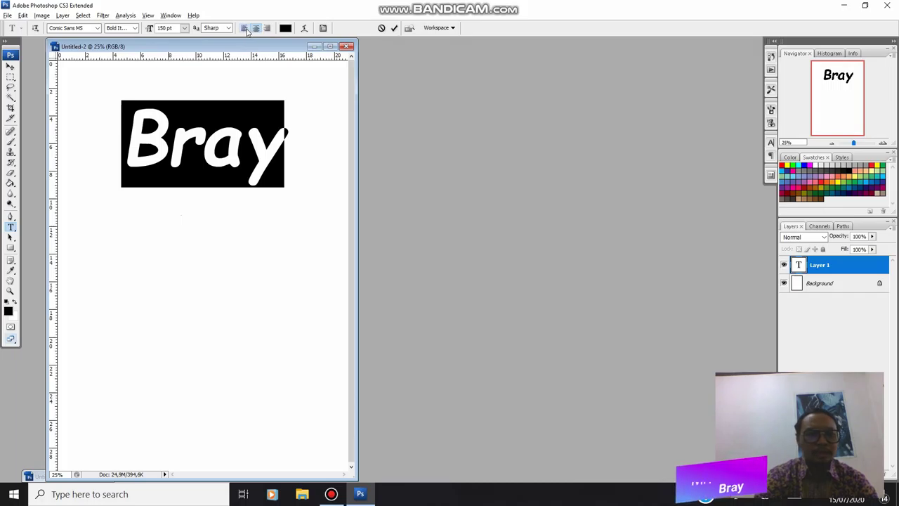
left_click(266, 132)
- Add a second line 'Ganteng' beneath Bray
key("Return")
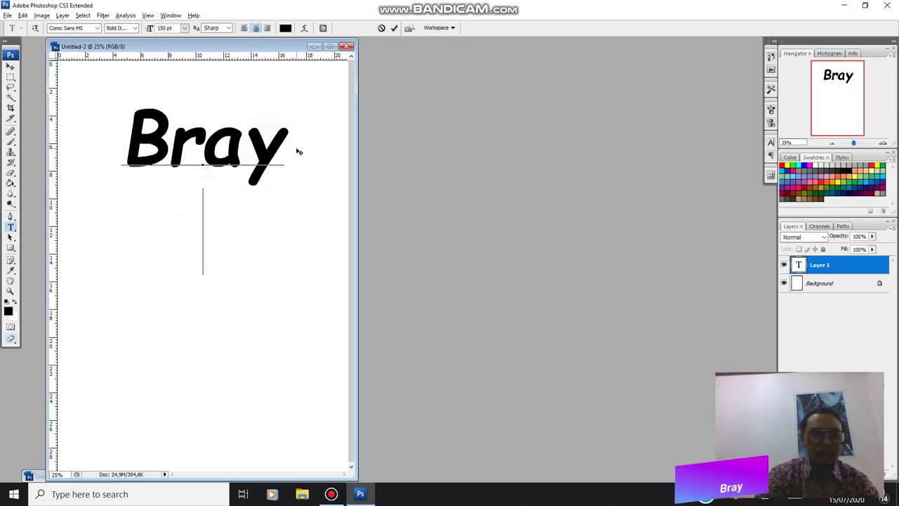
type("Granten")
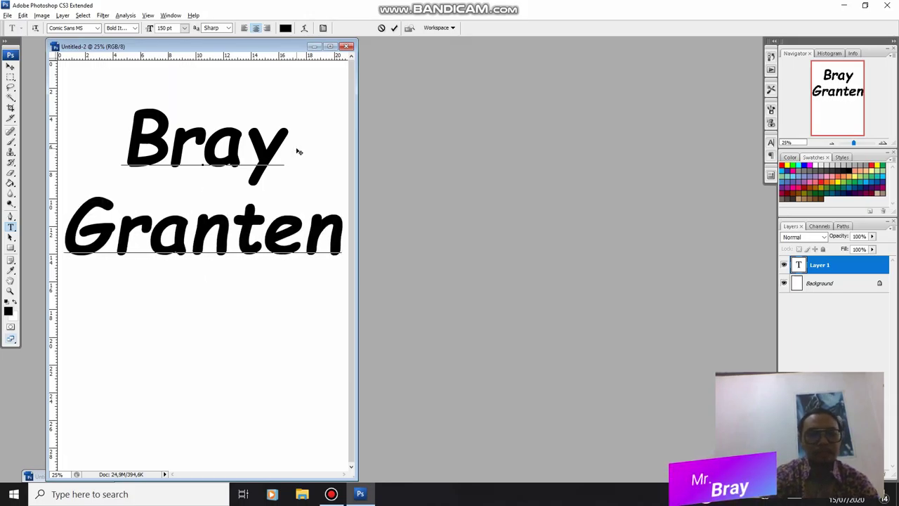
key("BackSpace")
key("BackSpace")
key("BackSpace")
key("BackSpace")
key("BackSpace")
key("BackSpace")
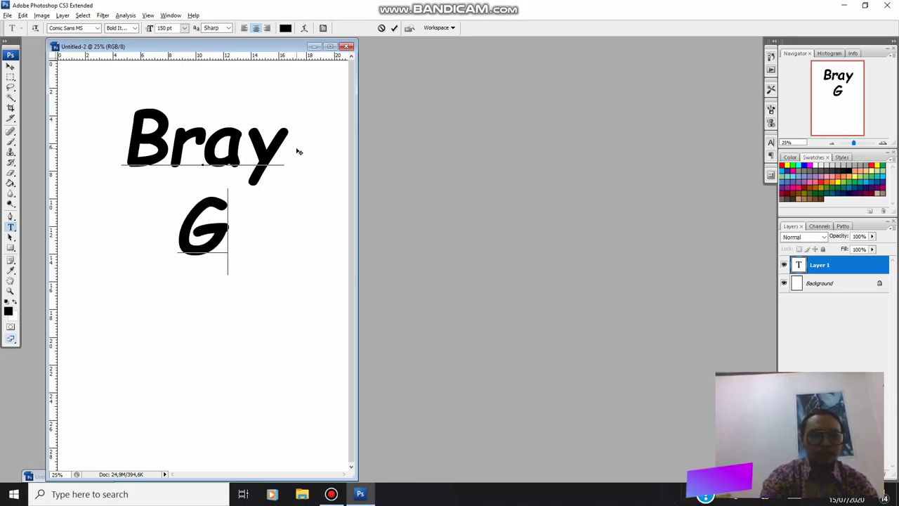
type("anteng")
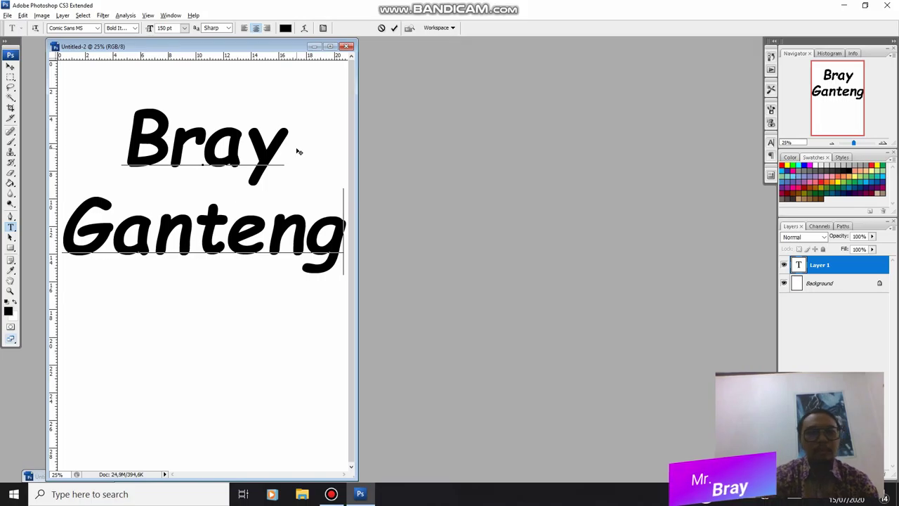
- Try left, centre and right alignment on both lines, moving the text block onto the page
key("ctrl+a")
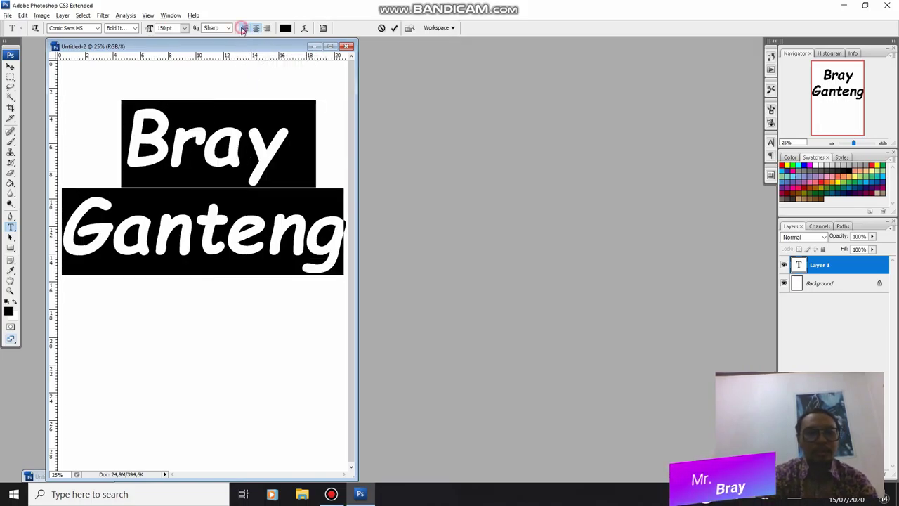
left_click(243, 28)
left_click_drag(229, 322, 92, 315)
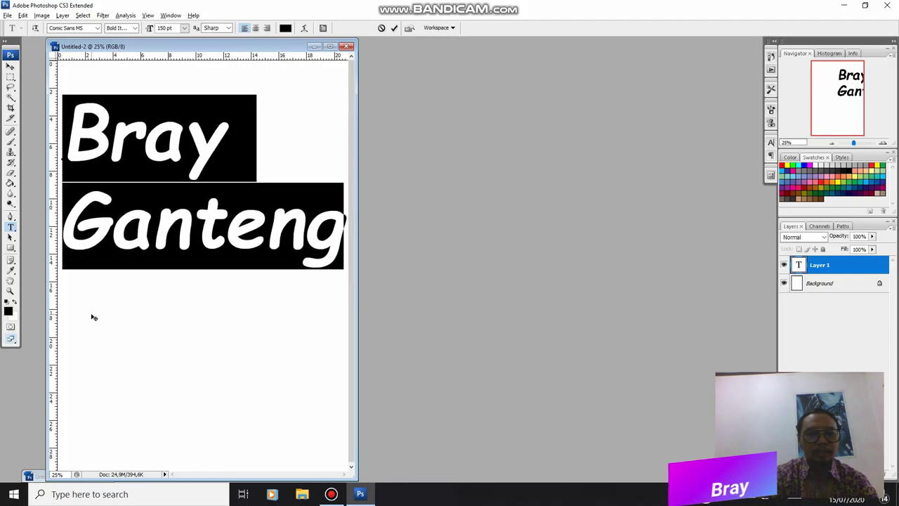
left_click(252, 28)
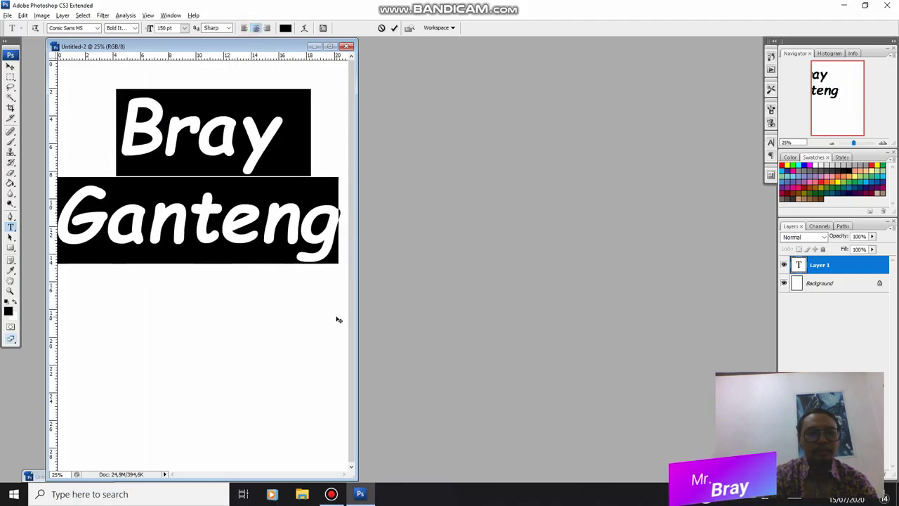
left_click(267, 28)
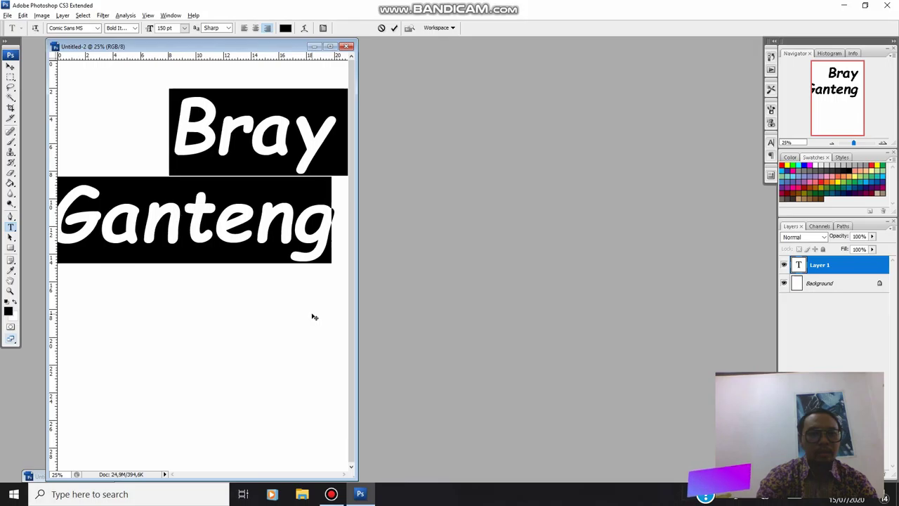
left_click(293, 232)
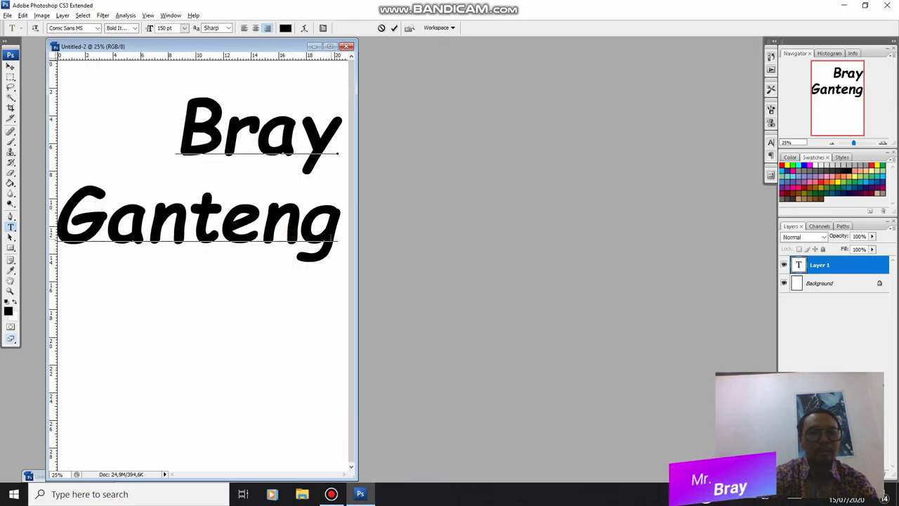
- Delete the Ganteng line, centre-align Bray and commit the text
left_click_drag(336, 236, 51, 235)
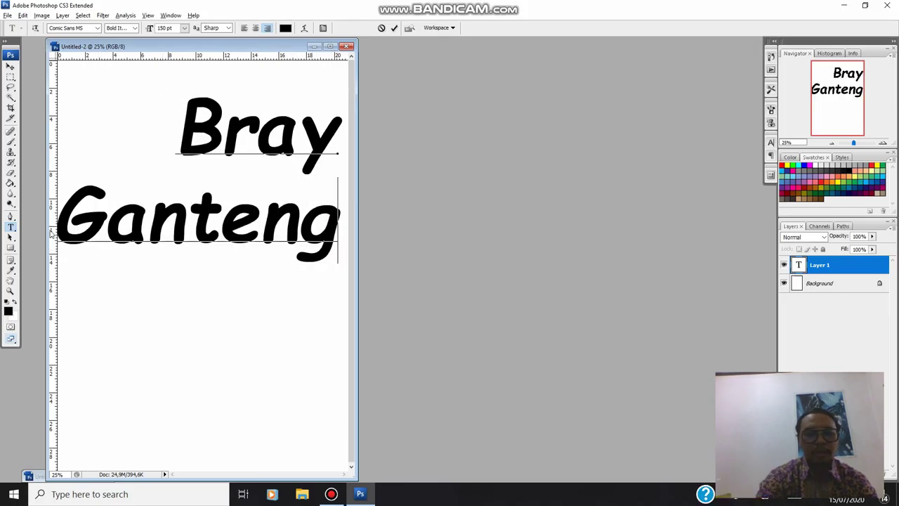
key("BackSpace")
key("BackSpace")
left_click(256, 28)
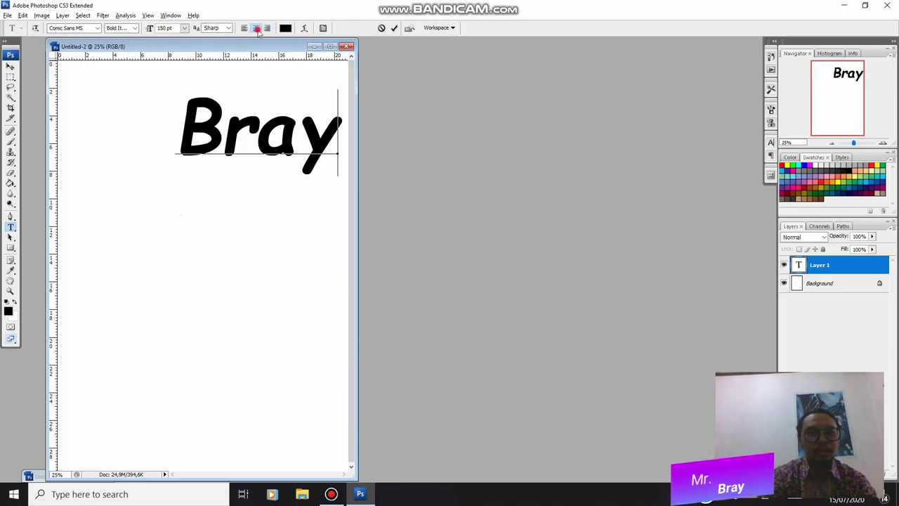
left_click(394, 28)
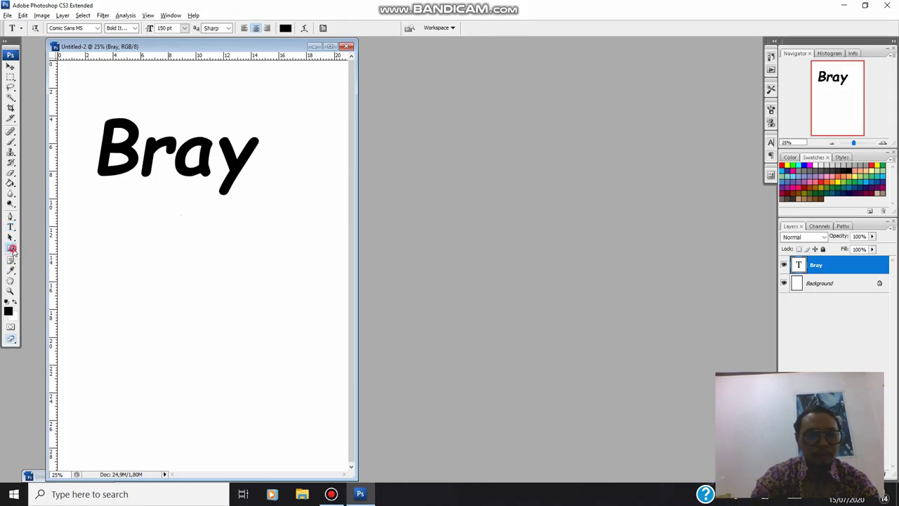
- Draw a wide black rectangle shape layer just below the Bray text
left_click(10, 248)
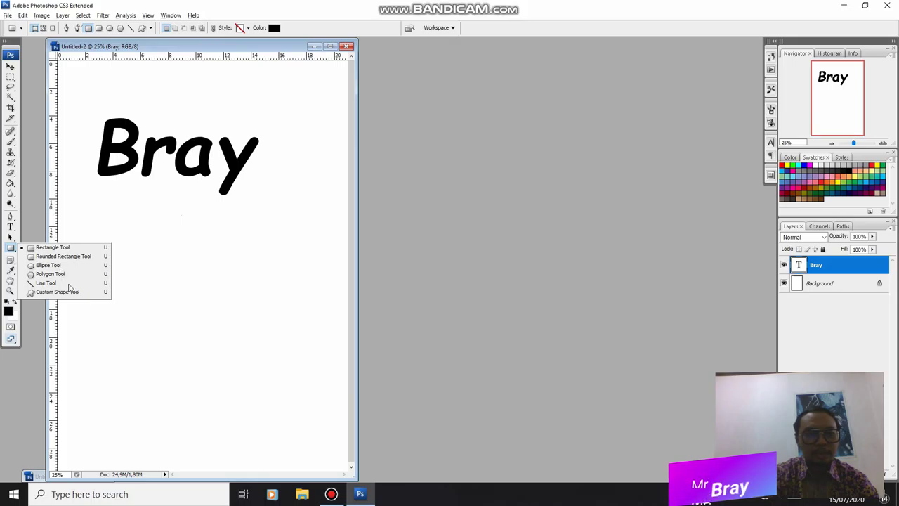
left_click(66, 248)
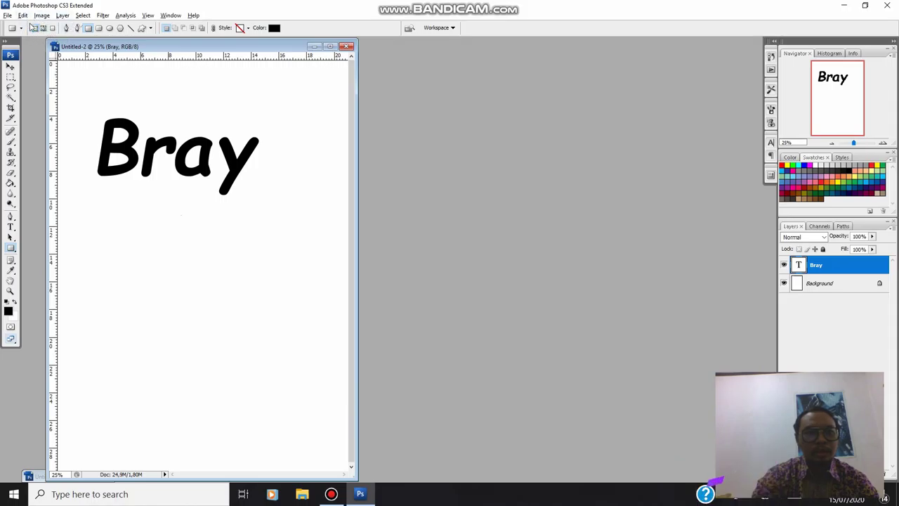
left_click(35, 28)
left_click_drag(86, 197, 337, 285)
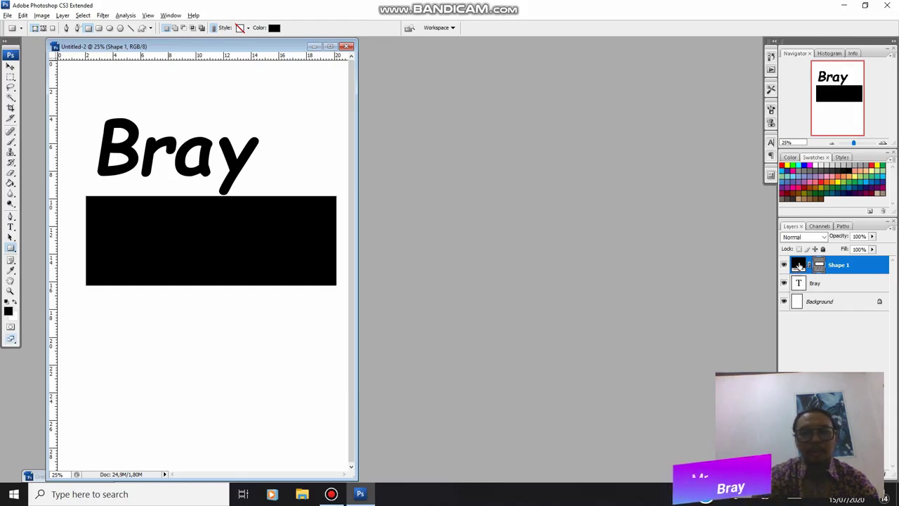
- Change the Shape 1 rectangle's fill to bright green (4aef11)
double_click(798, 265)
left_click(604, 160)
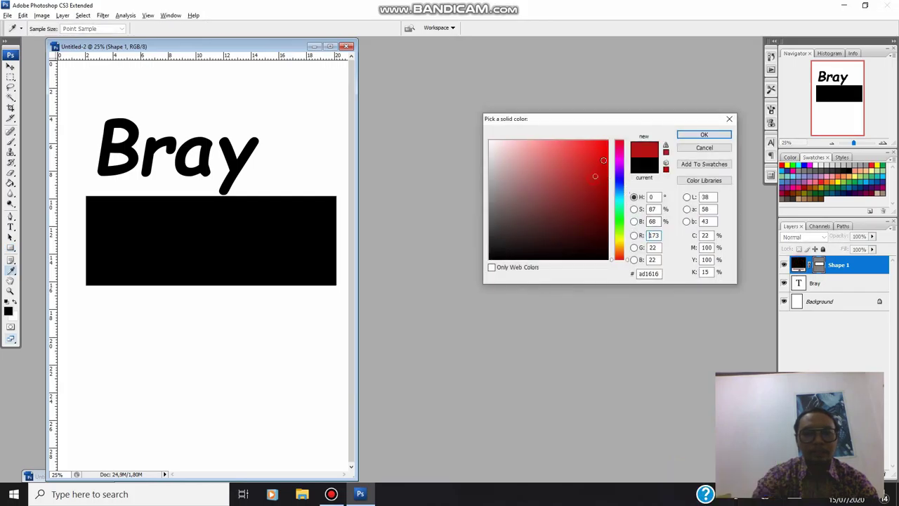
left_click_drag(621, 202, 620, 225)
left_click(599, 147)
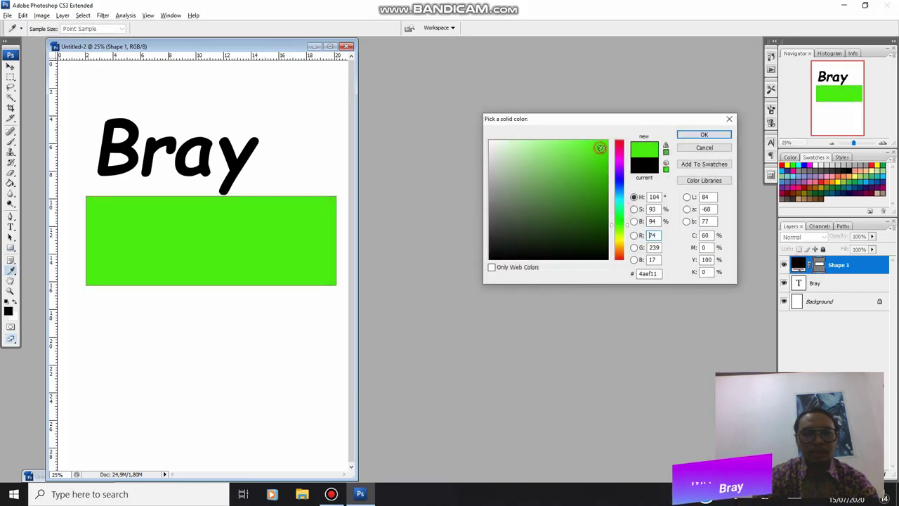
left_click(692, 133)
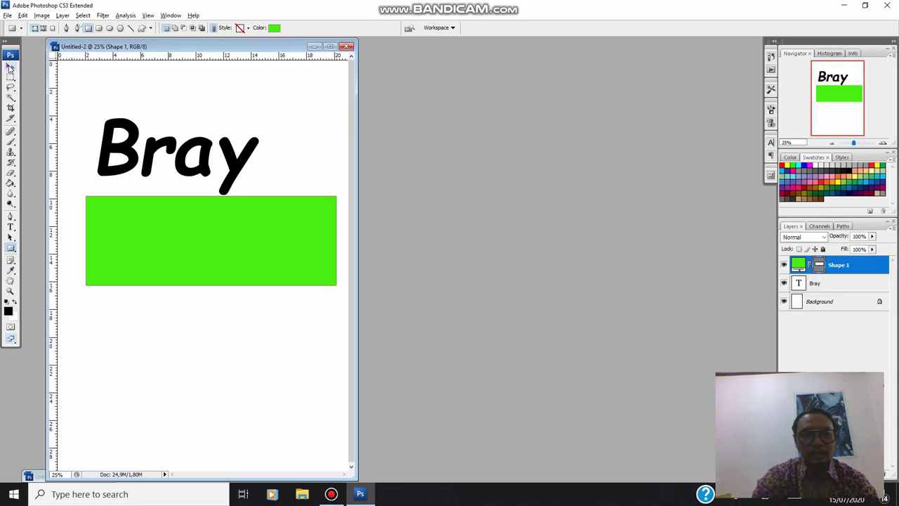
- Drag the Bray text onto the green rectangle and stack its layer above Shape 1
left_click(10, 67)
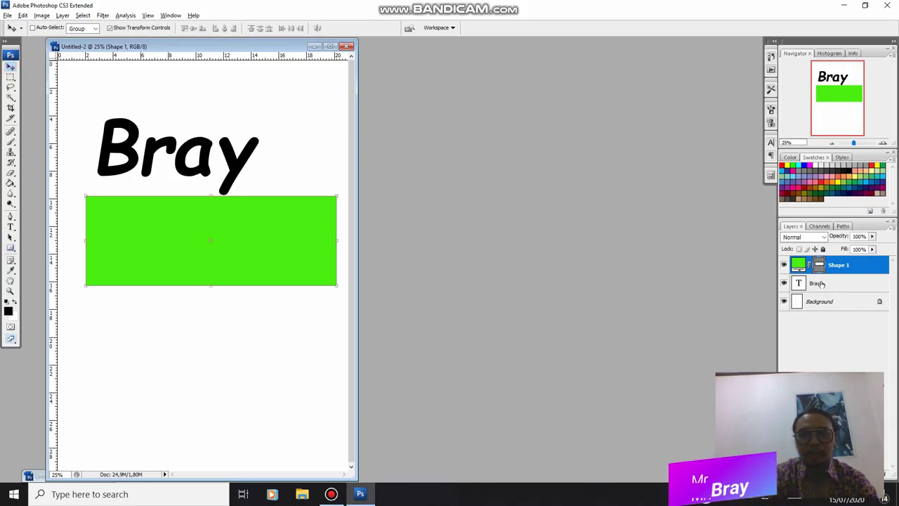
left_click(820, 283)
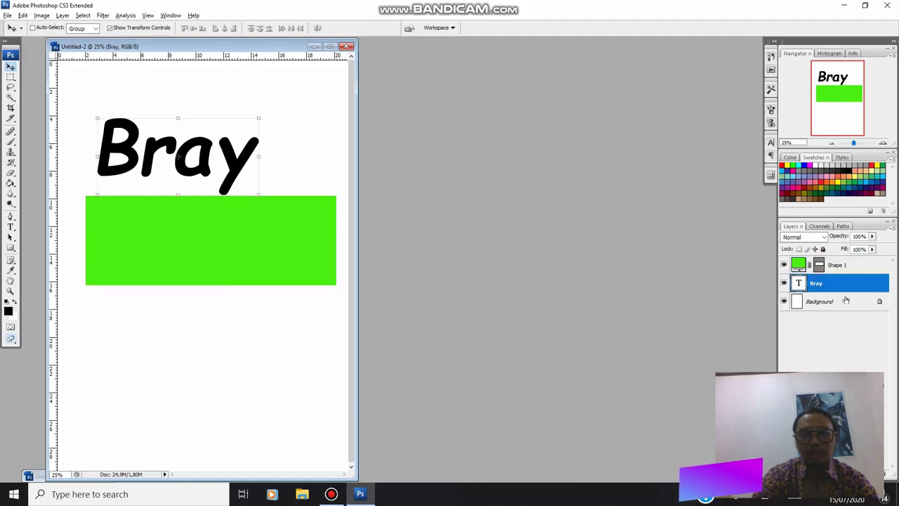
left_click(845, 269)
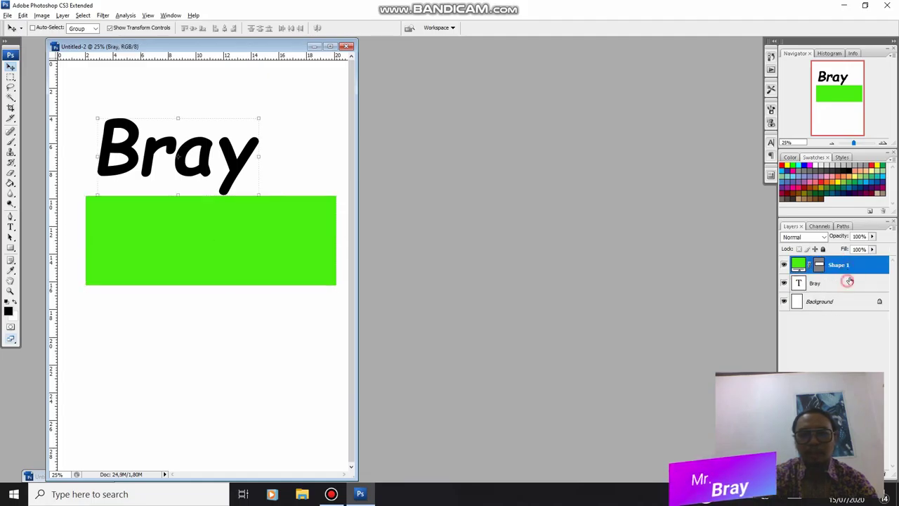
left_click(849, 281)
left_click(850, 265)
left_click(850, 283)
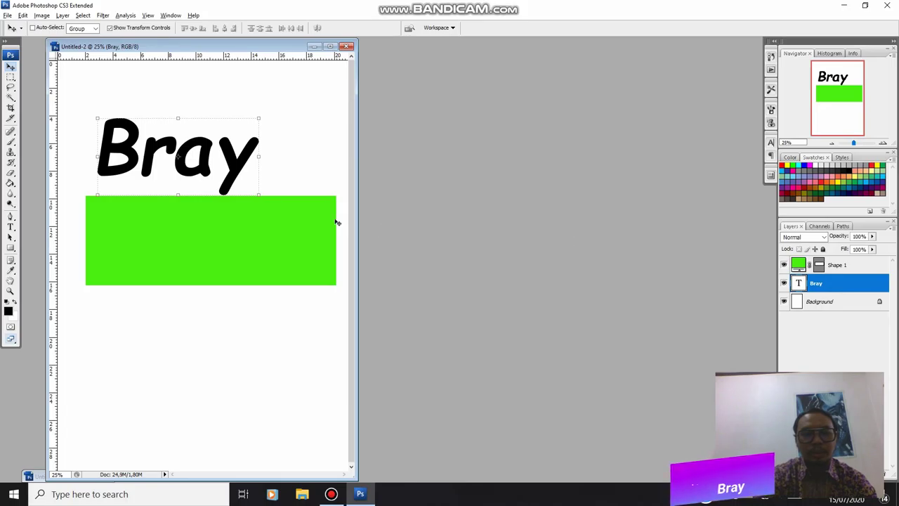
mouse_move(286, 180)
left_mouse_down()
mouse_move(327, 119)
mouse_move(325, 261)
left_mouse_up()
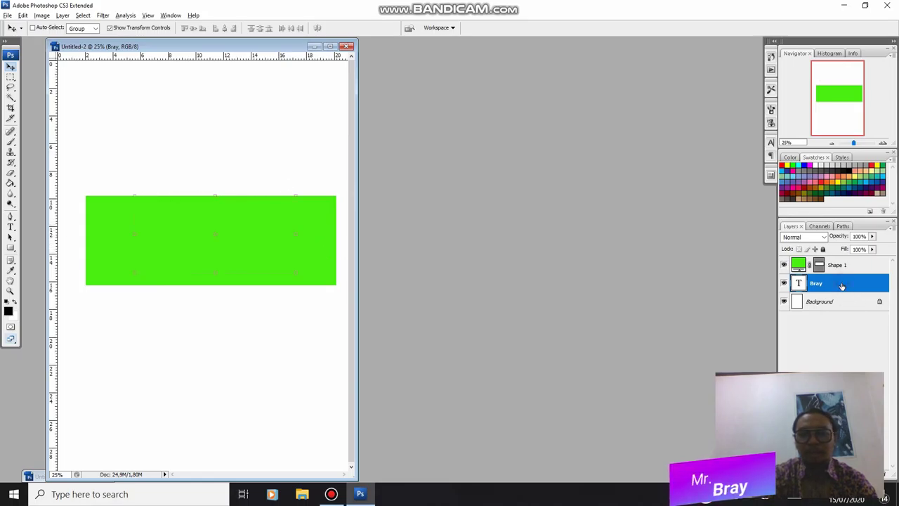
mouse_move(841, 286)
left_mouse_down()
mouse_move(839, 260)
mouse_move(814, 261)
left_mouse_up()
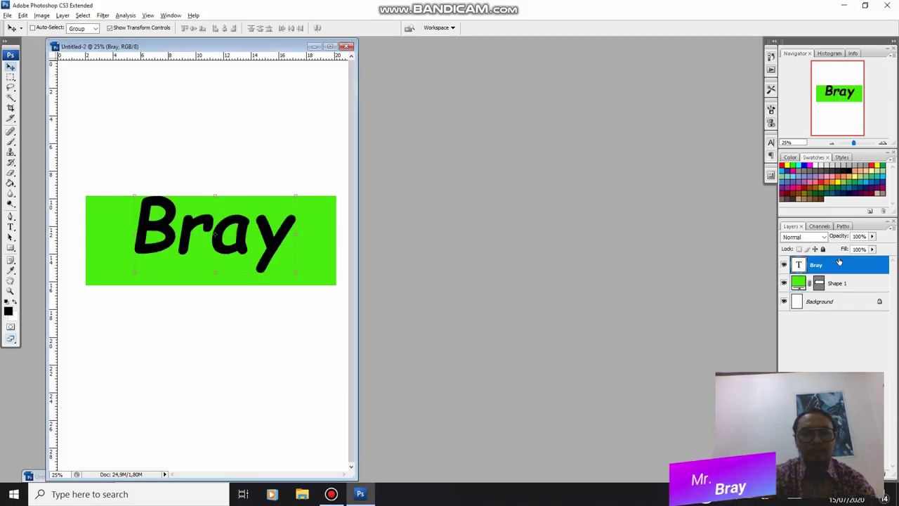
- Nudge Bray into place on the green banner, then briefly re-edit and commit the text
left_click_drag(270, 241, 274, 246)
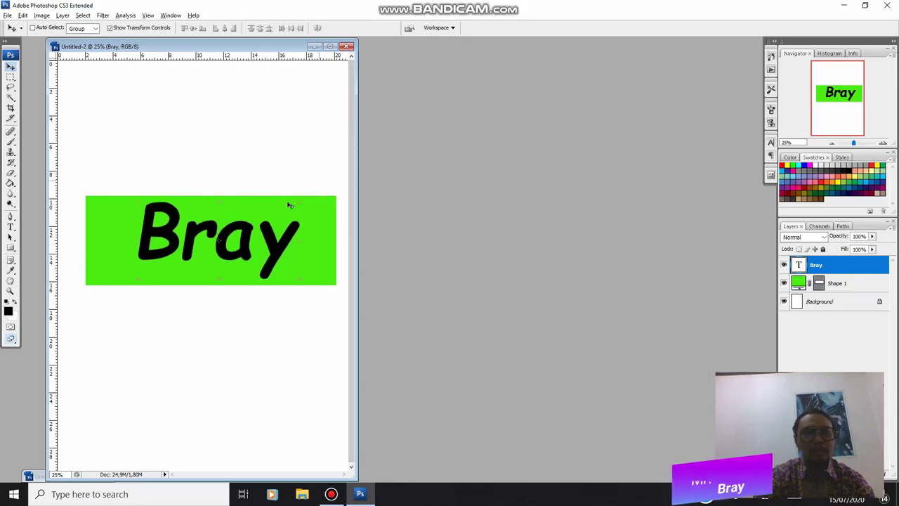
left_click_drag(261, 245, 262, 245)
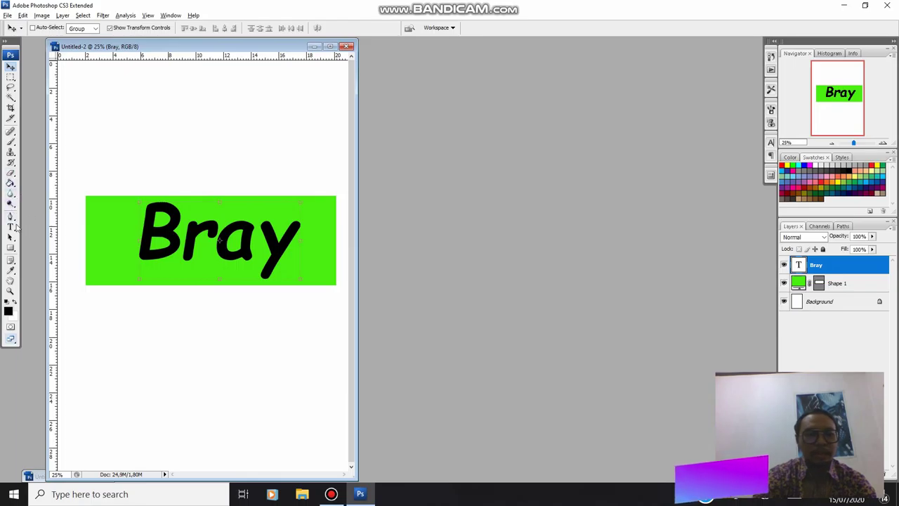
left_click(11, 227)
left_click(43, 227)
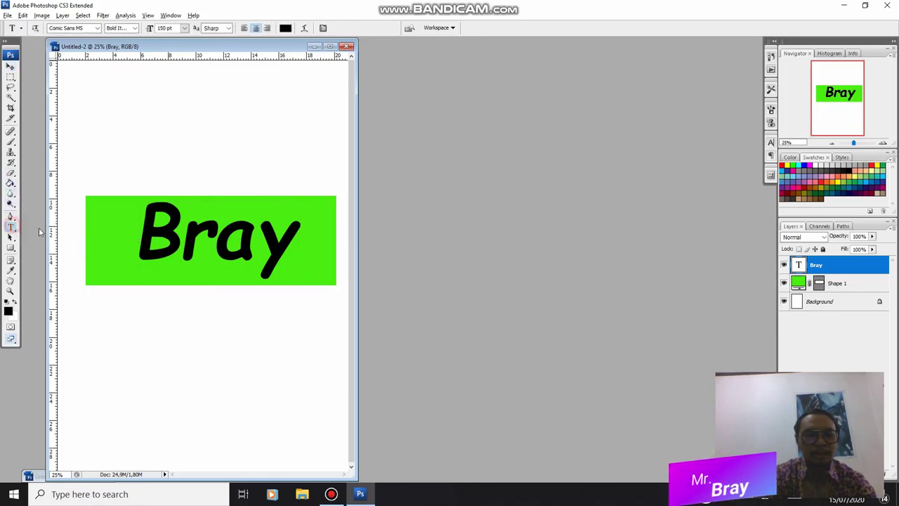
left_click(227, 235)
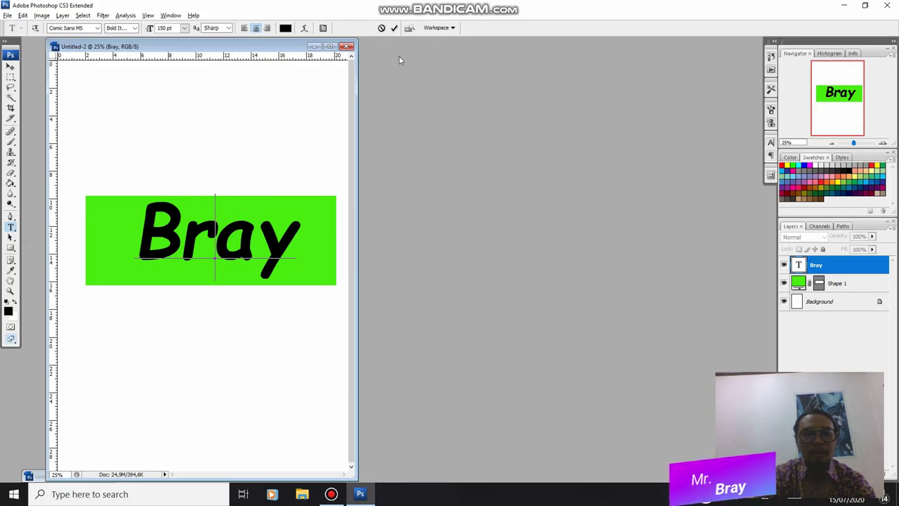
left_click(394, 28)
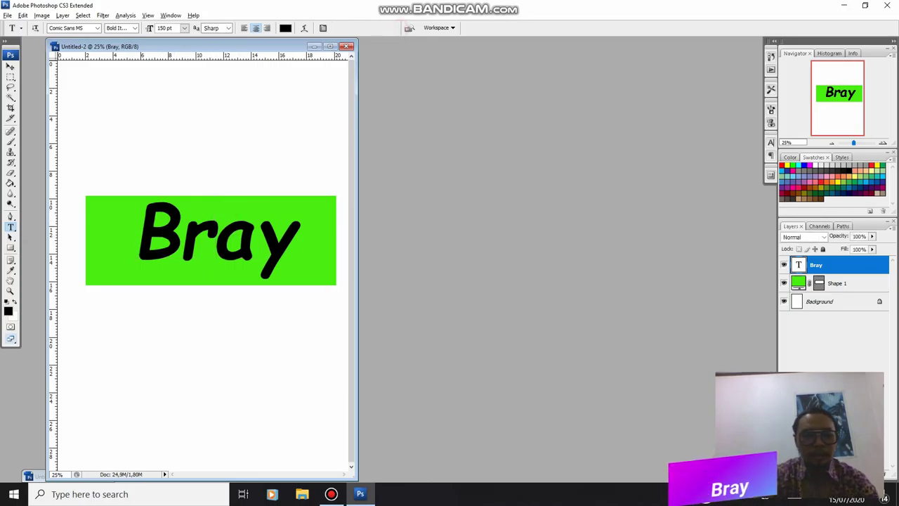
left_click(10, 66)
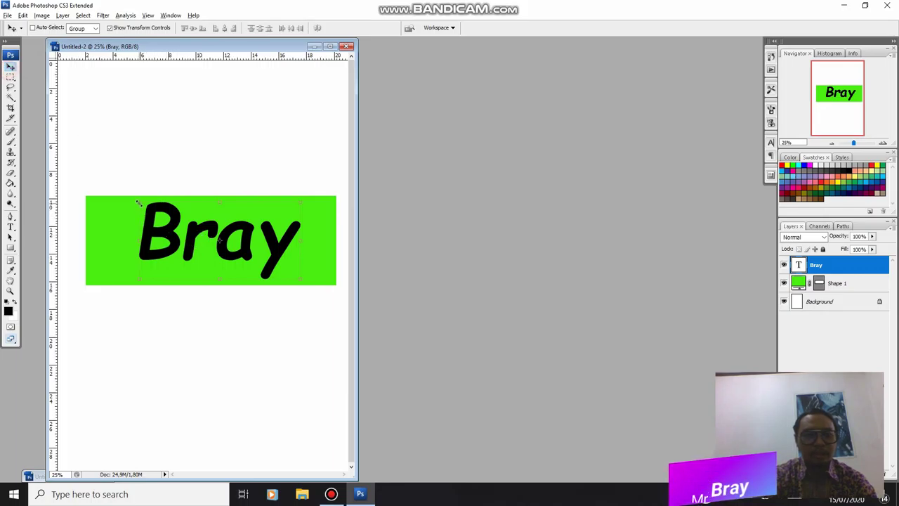
- Scale the Bray text down to 73.3% and centre it on the green rectangle
key("ctrl+t")
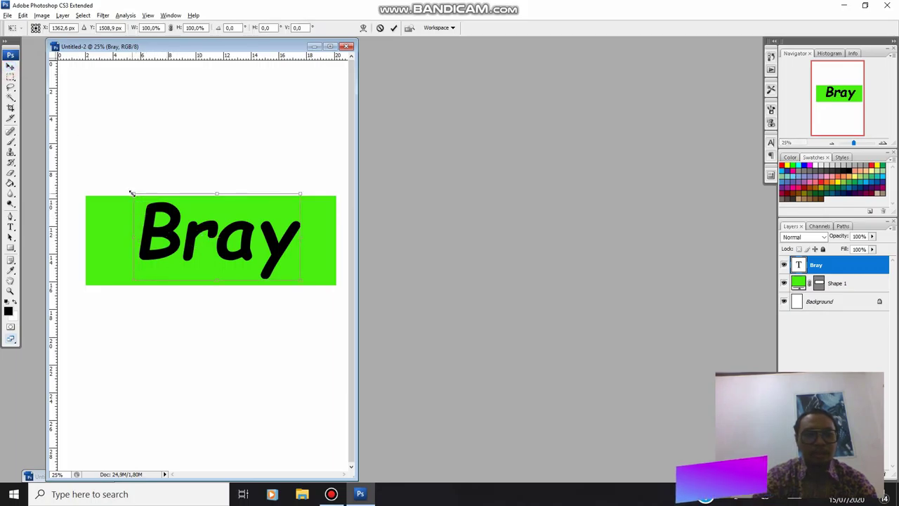
left_click_drag(132, 192, 172, 174)
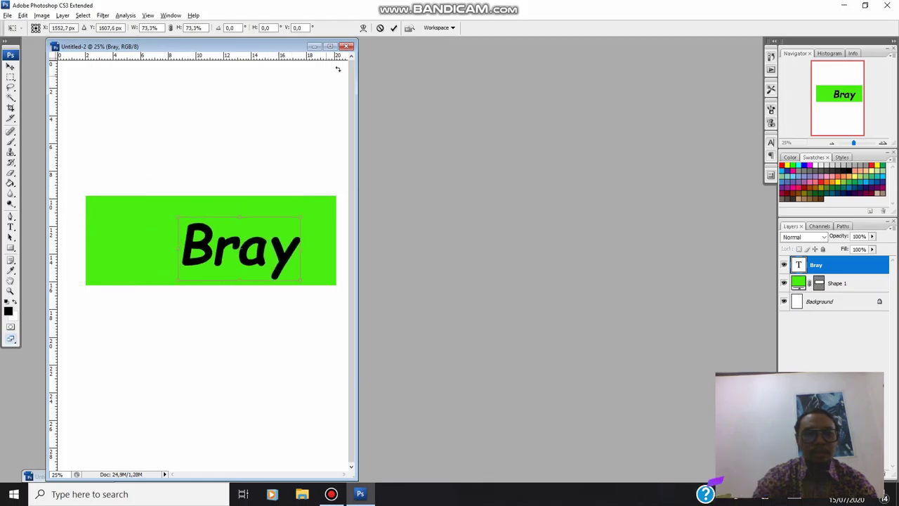
left_click(394, 28)
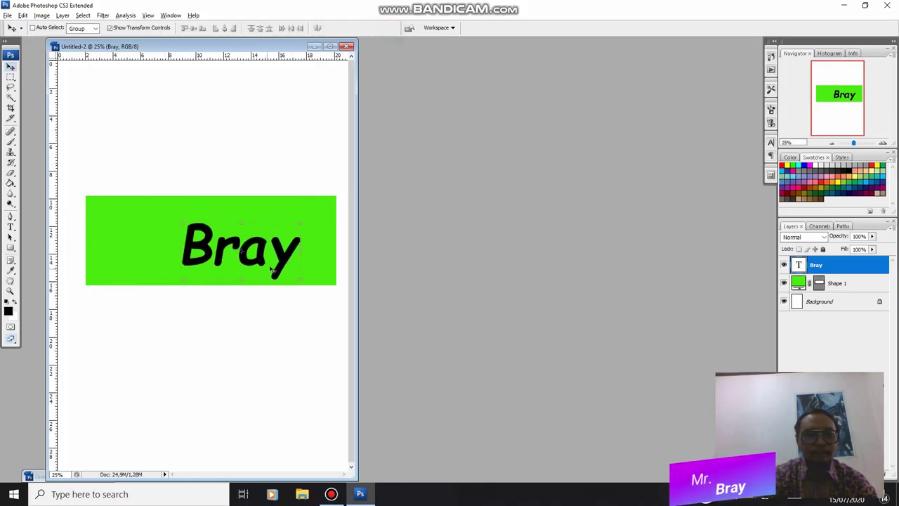
left_click_drag(271, 267, 243, 259)
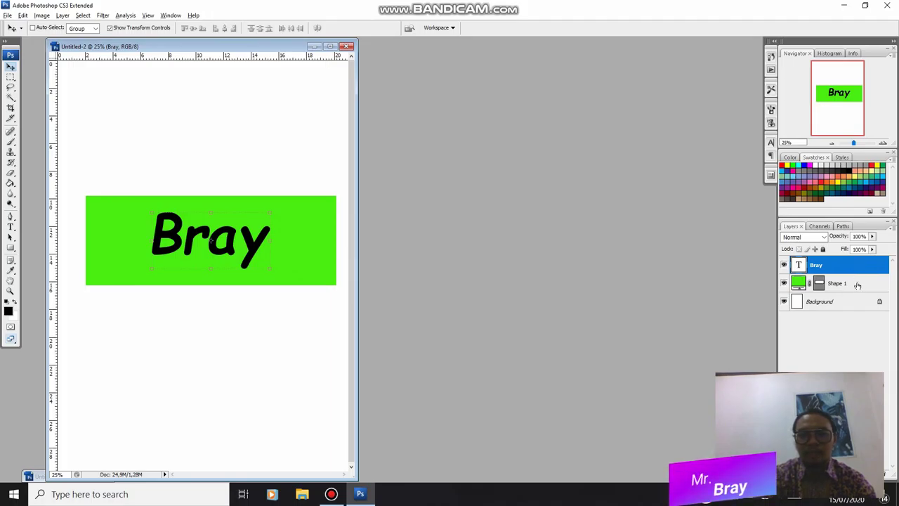
left_click(857, 284, "shift")
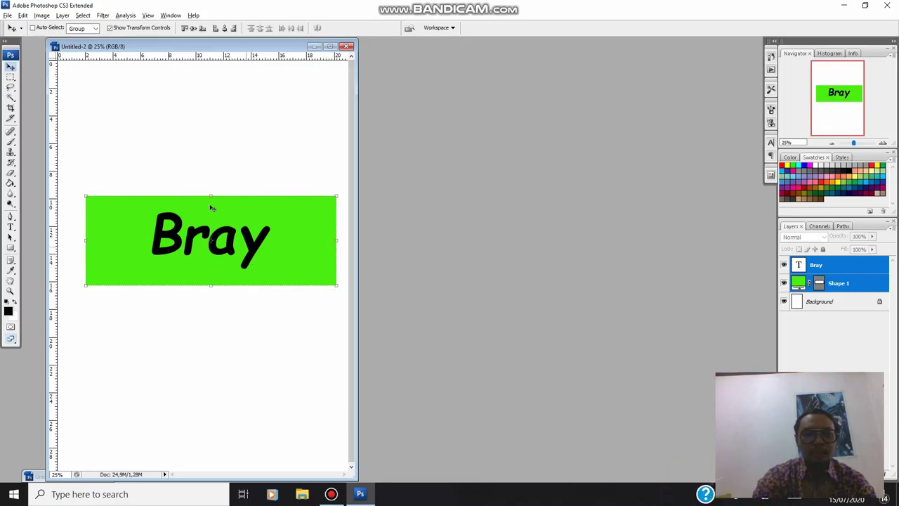
- Drag the green banner and Bray text together up to the top of the page
left_click_drag(316, 273, 292, 145)
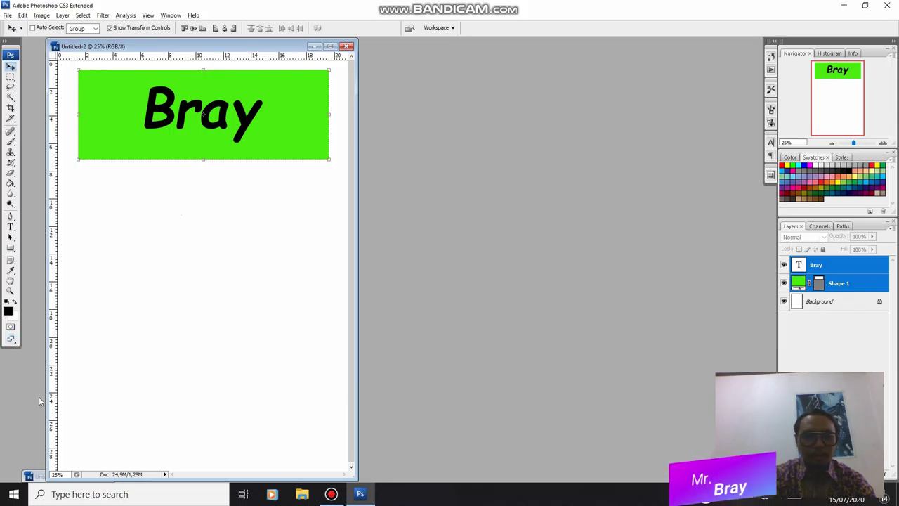
- Briefly restore the CV document, then minimize it again, leaving the Bray banner page in front
left_click(30, 477)
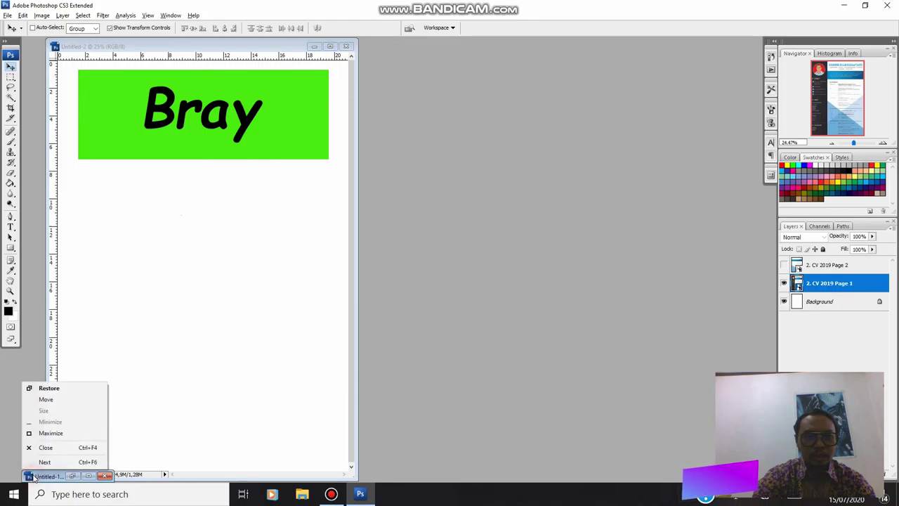
left_click(71, 477)
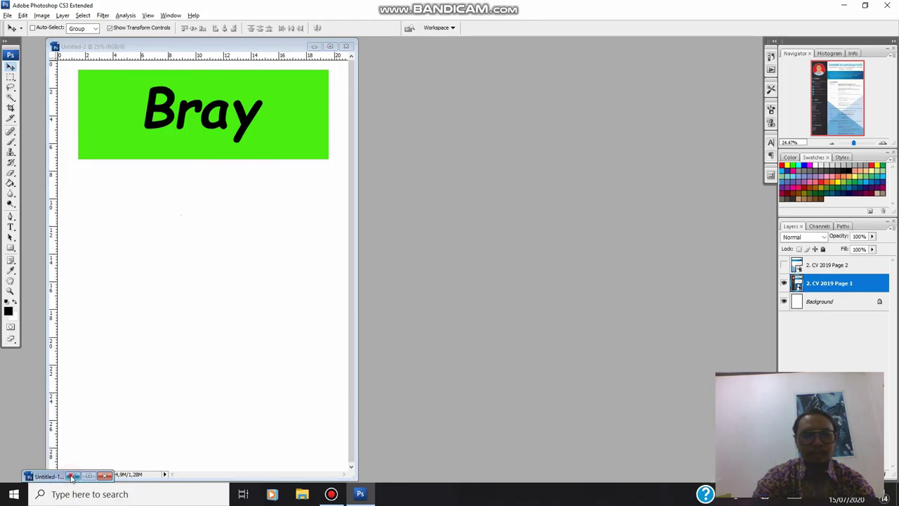
left_click(70, 476)
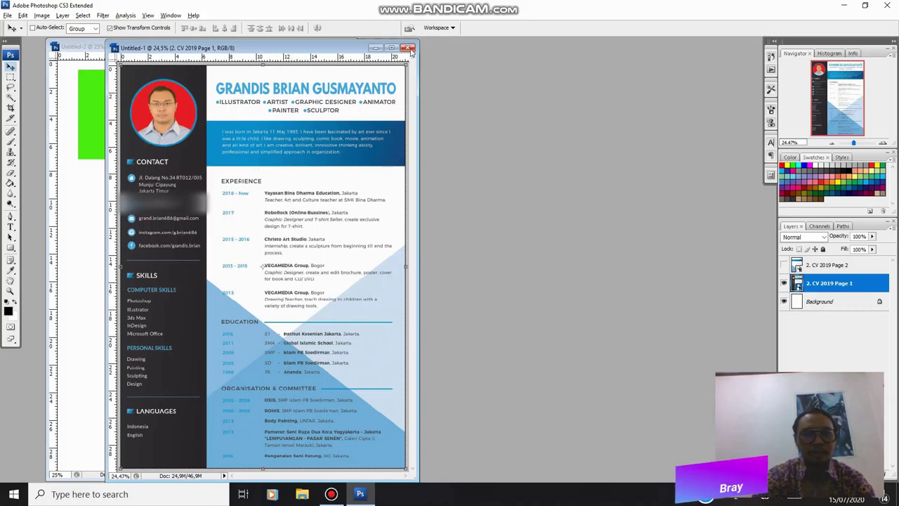
left_click(380, 49)
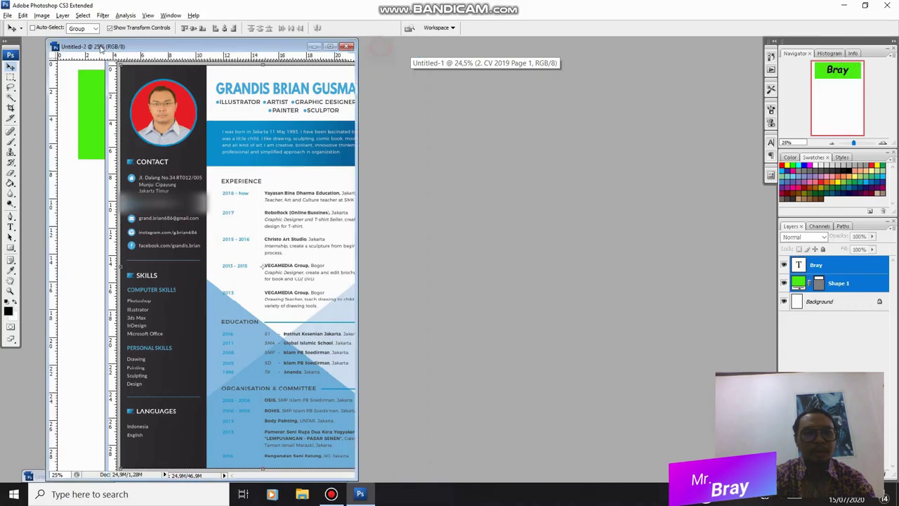
left_click(7, 15)
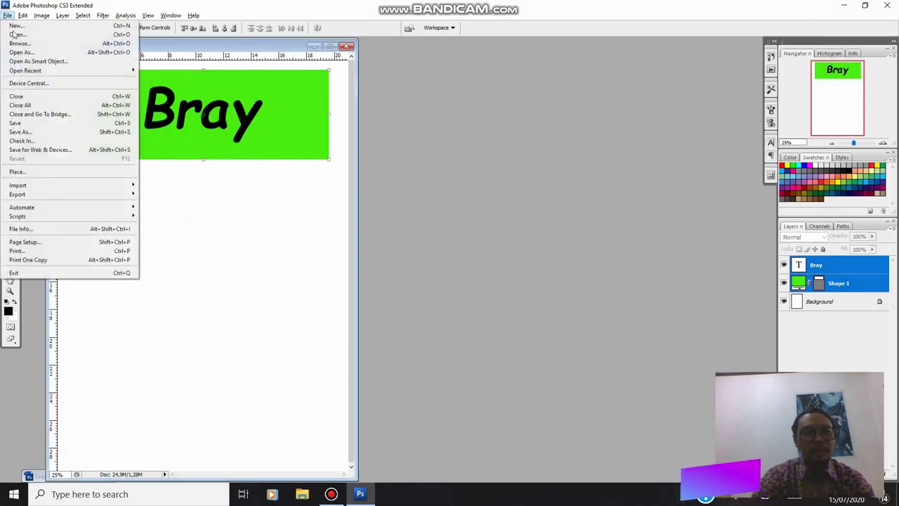
- Open dayak-vector-pack.jpg and move its window aside, next to the banner document
left_click(17, 33)
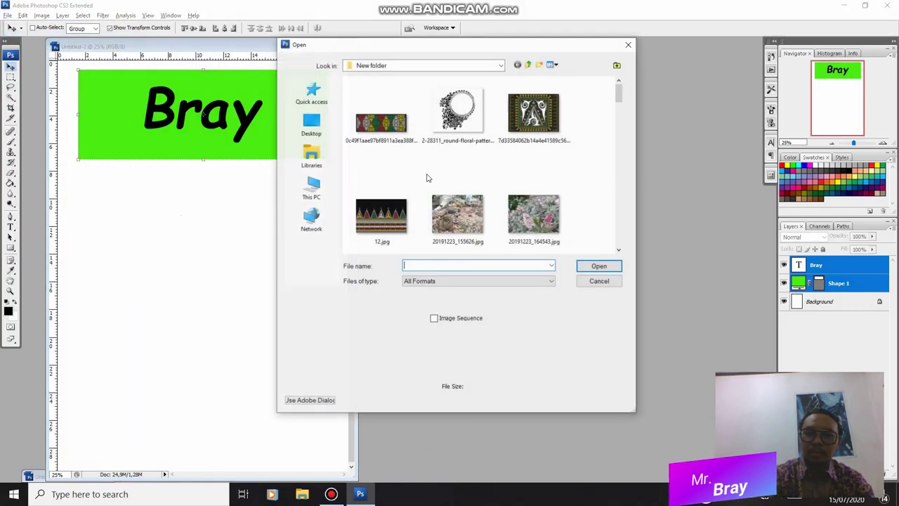
scroll(436, 179, "down", 2)
scroll(449, 182, "down", 2)
scroll(464, 185, "down", 2)
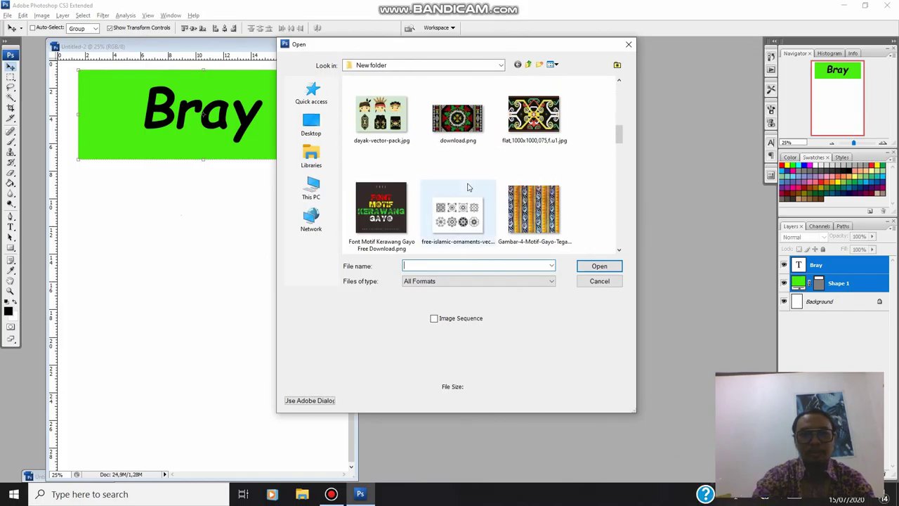
double_click(382, 116)
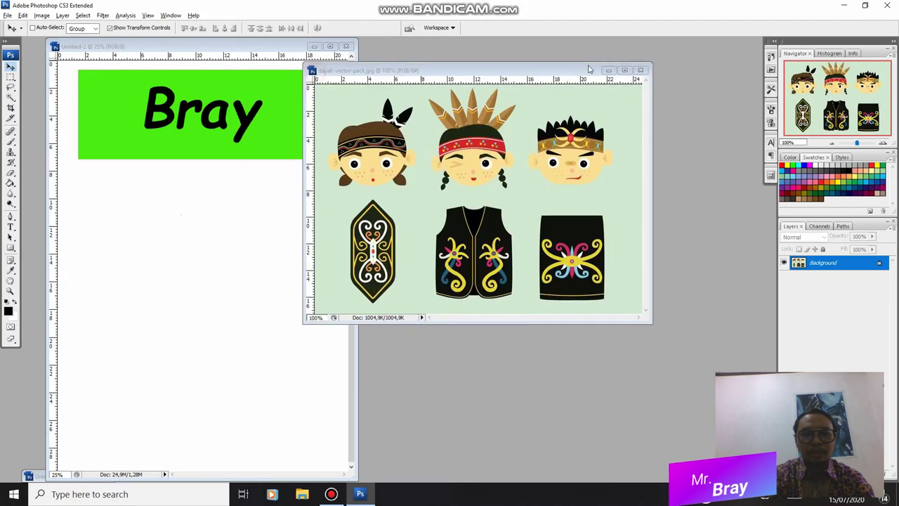
left_click_drag(210, 73, 495, 64)
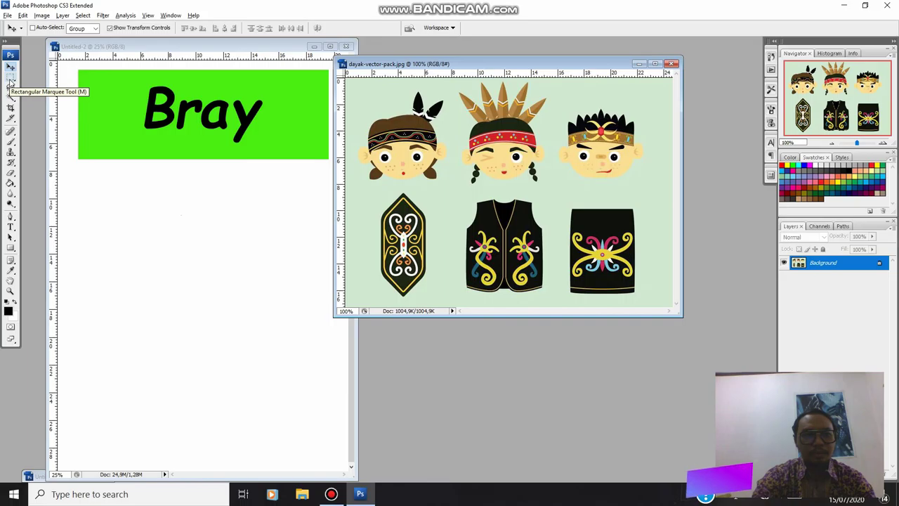
- Marquee-select the third Dayak face and copy it onto a new layer
left_click(10, 79)
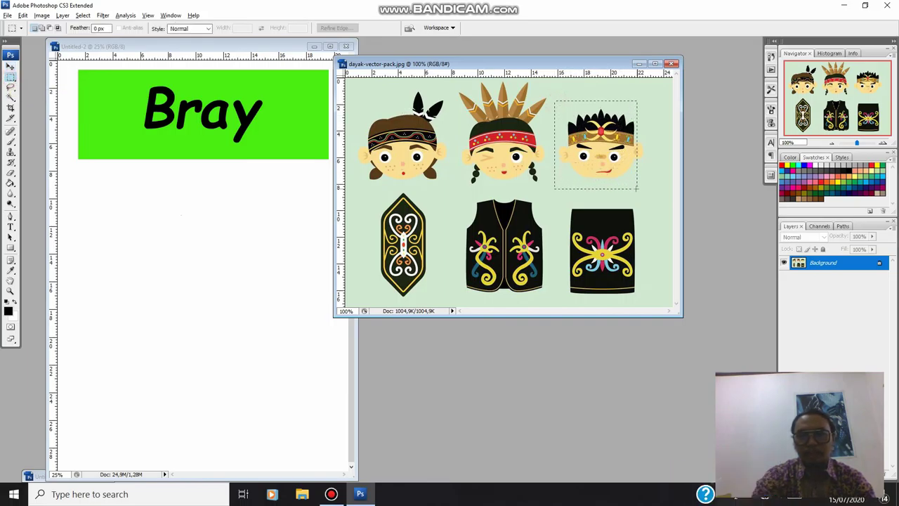
left_click_drag(611, 171, 647, 188)
right_click(617, 154)
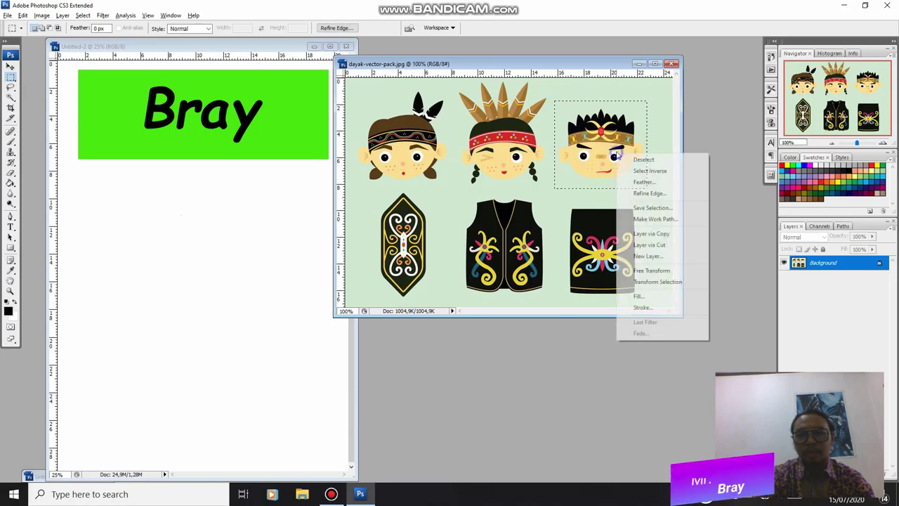
left_click(651, 233)
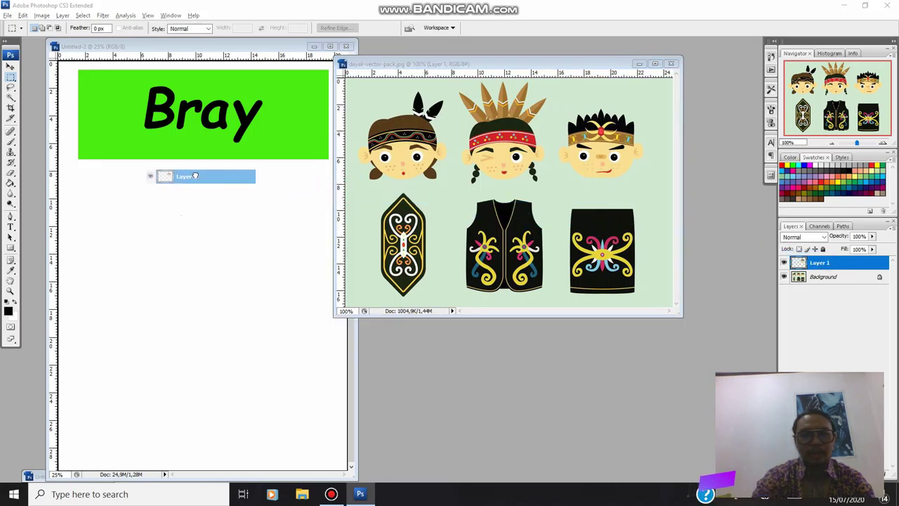
- Drag the face layer into the banner document and close dayak-vector-pack.jpg without saving
left_click_drag(828, 264, 191, 175)
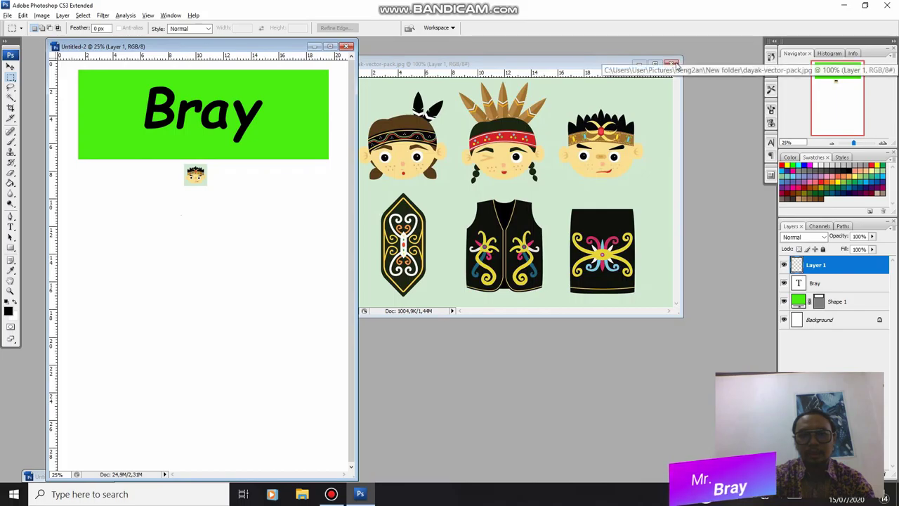
left_click(669, 65)
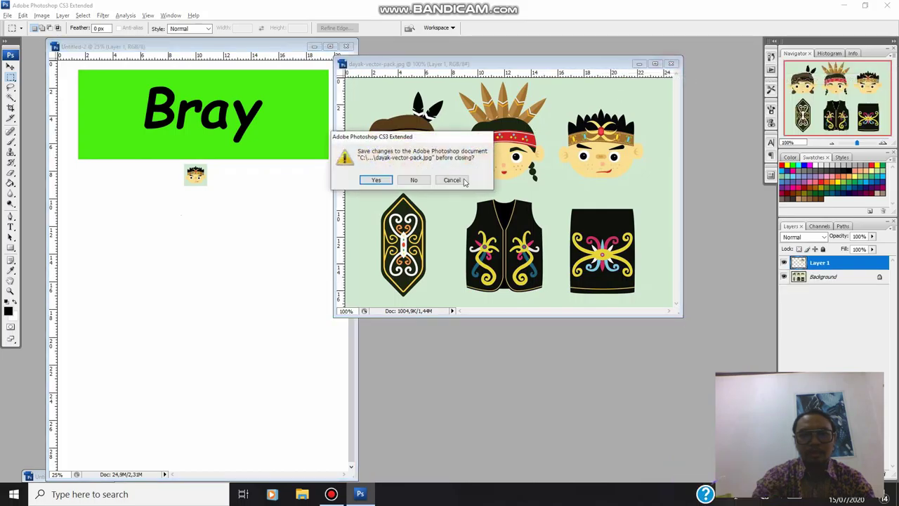
left_click(414, 179)
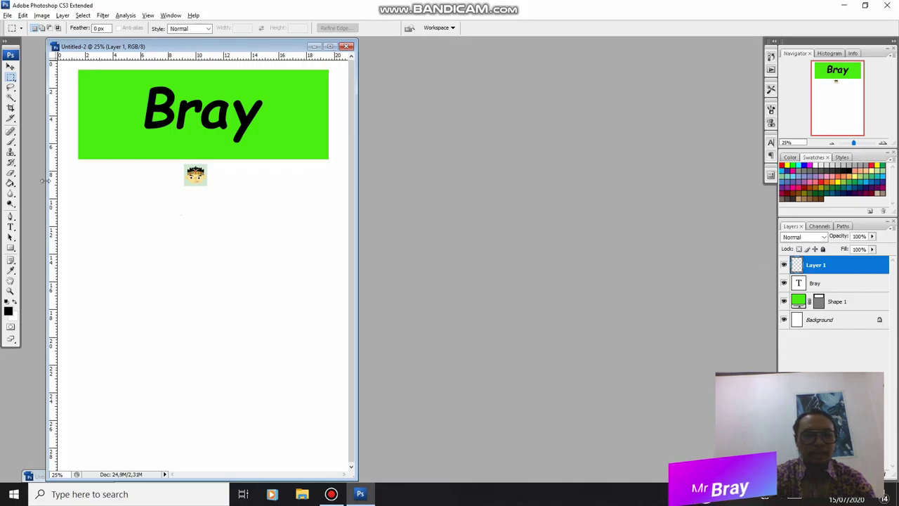
- Scale up the Dayak face and position it over the left end of the green banner
left_click(10, 65)
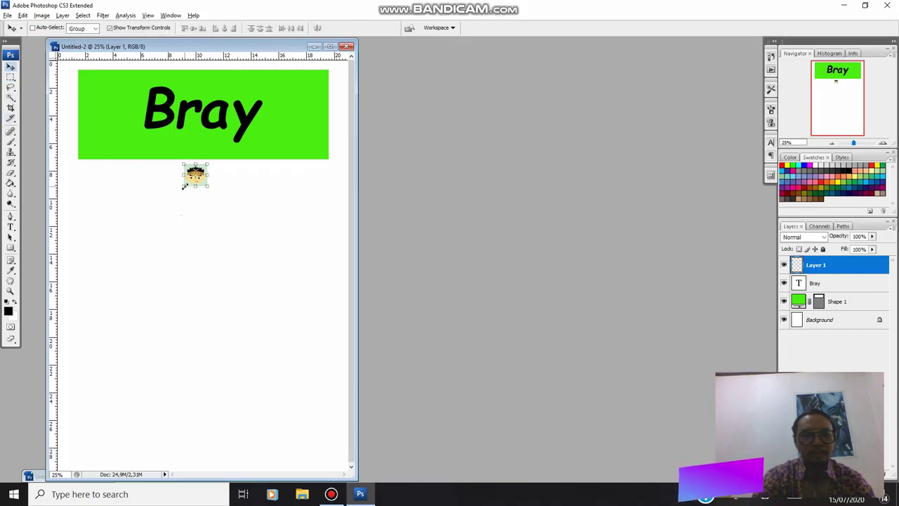
left_click_drag(184, 186, 77, 268)
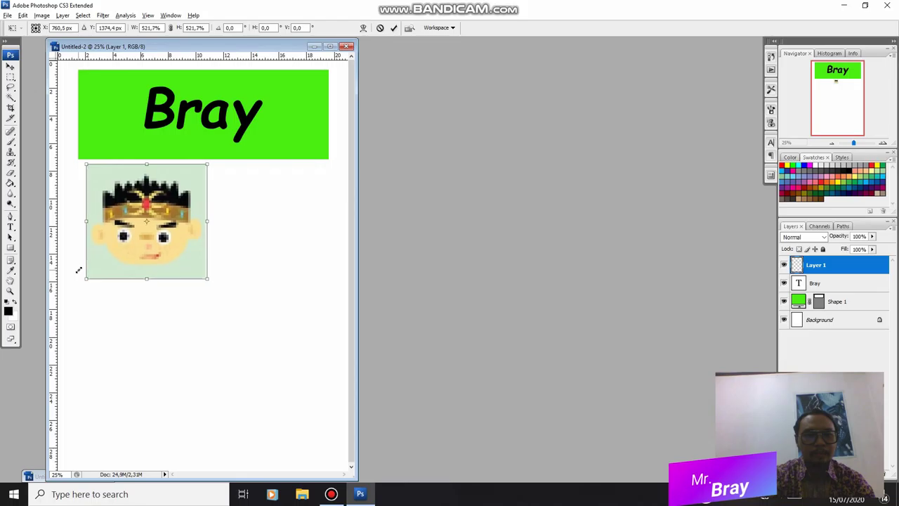
left_click(393, 28)
mouse_move(176, 257)
left_mouse_down()
mouse_move(149, 162)
mouse_move(158, 156)
left_mouse_up()
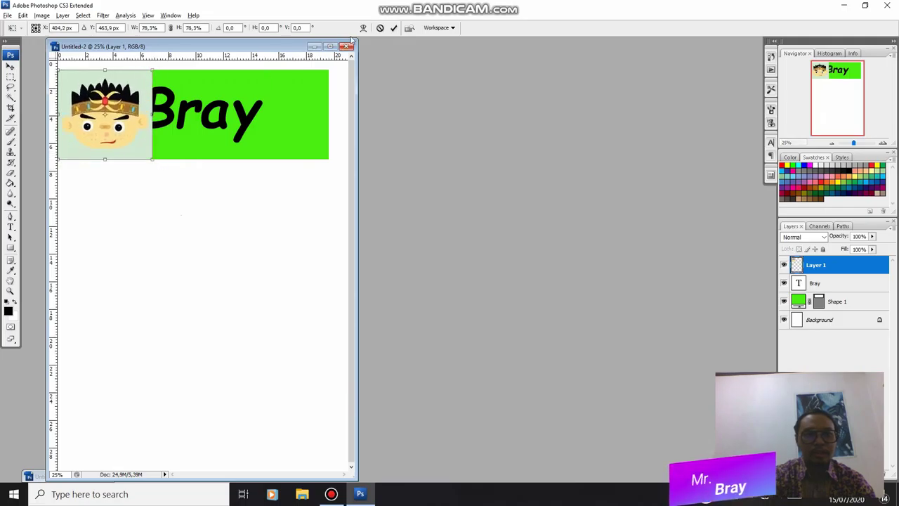
left_click(393, 29)
- Select the Bray and Shape 1 layers and nudge them right with Shift+Right
left_click(853, 281)
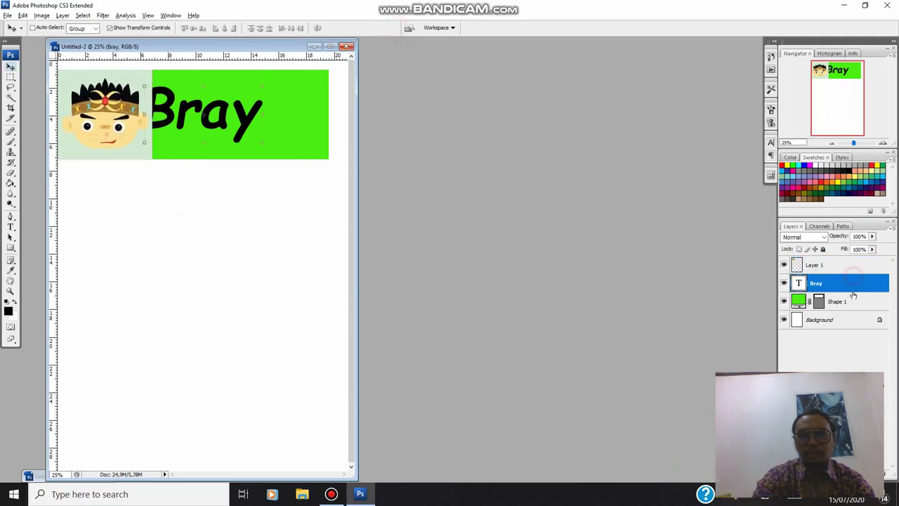
left_click(854, 301, "shift")
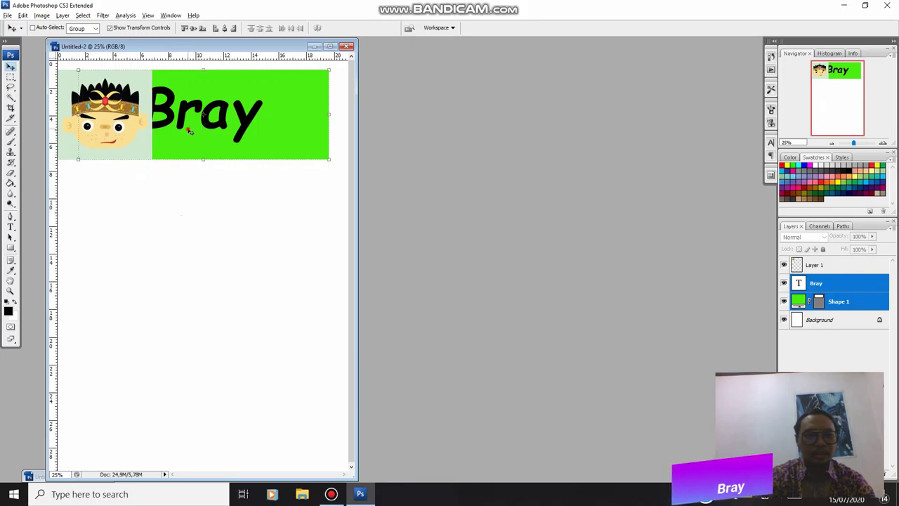
key("shift+Right")
key("shift+Right")
key("shift+Right")
key("shift+Right")
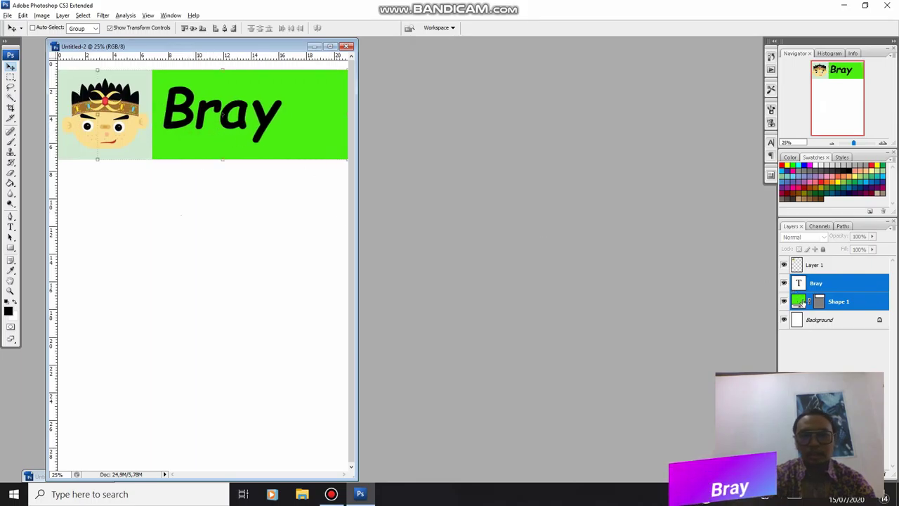
- Slide the Bray text alone further right along the banner
left_click(828, 283)
left_click_drag(239, 124, 278, 124)
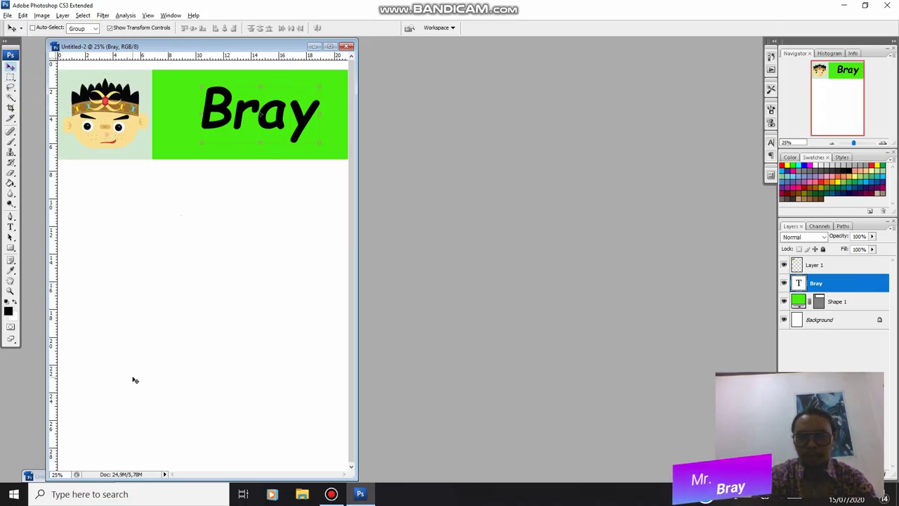
left_click(40, 477)
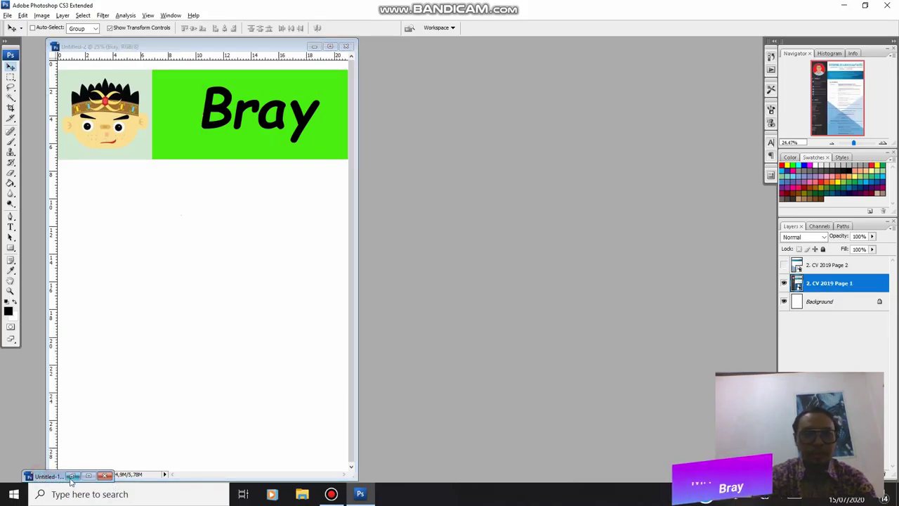
left_click(72, 476)
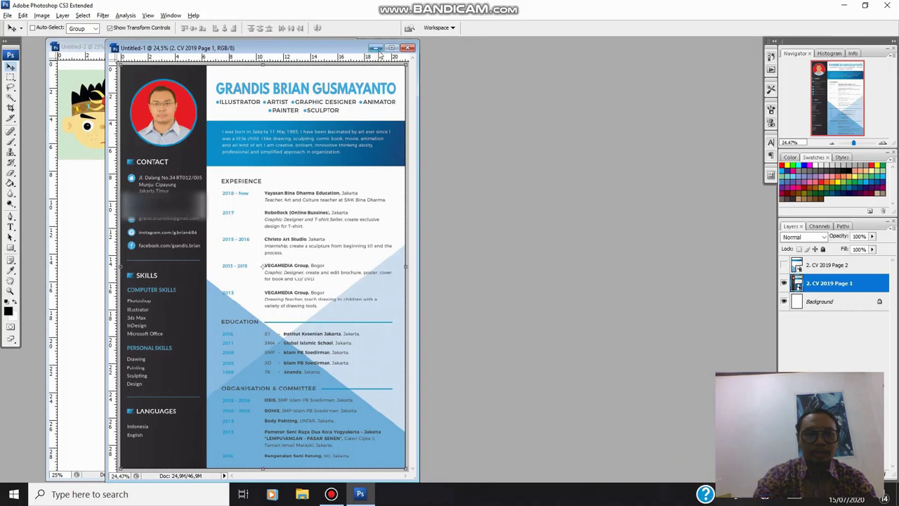
left_click(375, 49)
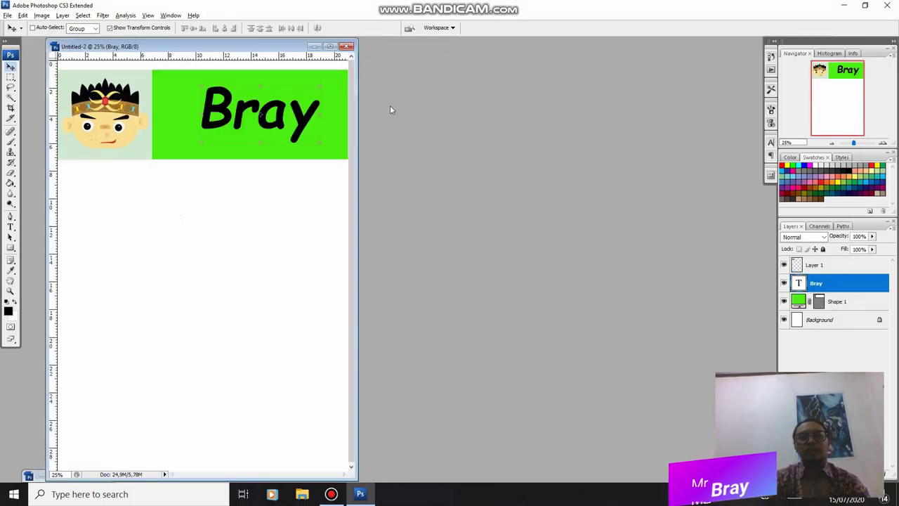